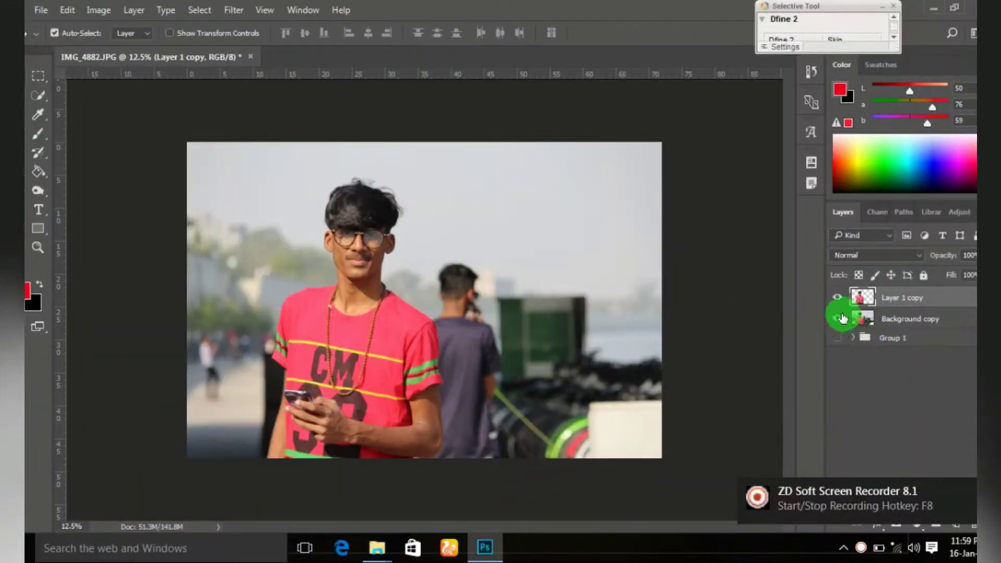
- Hide the Background copy layer so only the cut-out man on Layer 1 copy shows
{"action": "left_click", "coordinate": [835, 319]}
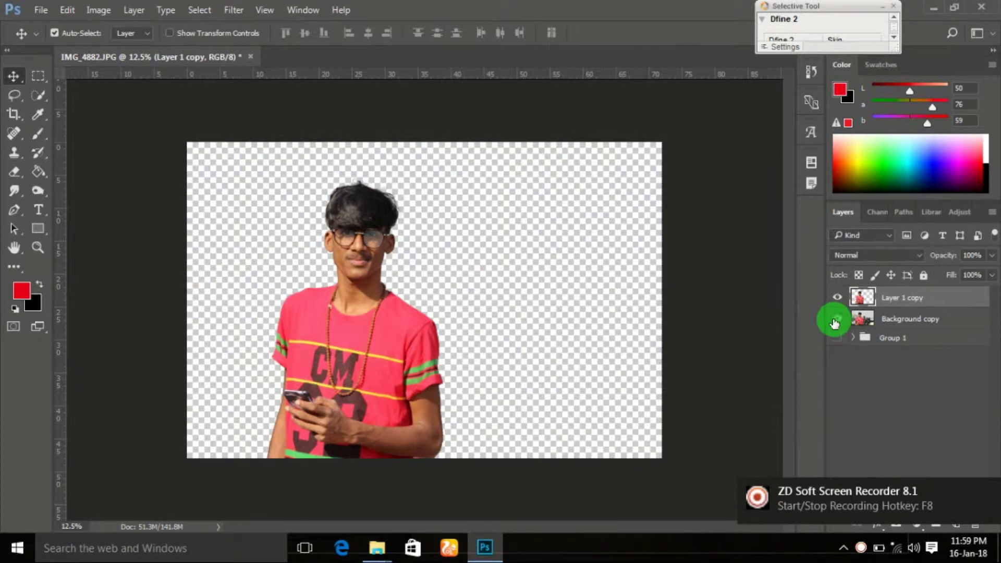
{"action": "left_click", "coordinate": [835, 322]}
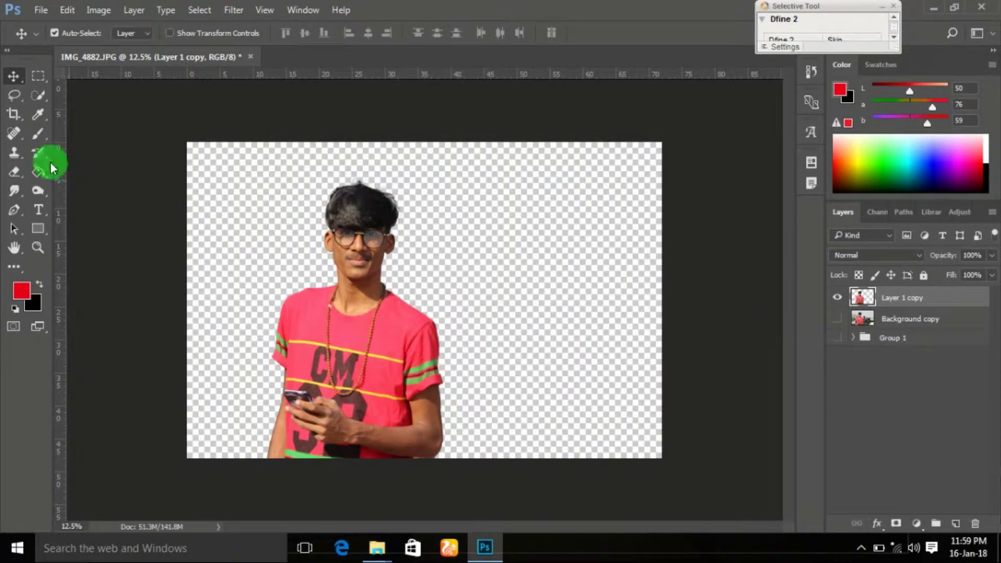
- Centre the cut-out man and add a dark grey (202020) Solid Color fill layer beneath him
{"action": "left_click_drag", "start_coordinate": [357, 344], "coordinate": [446, 351]}
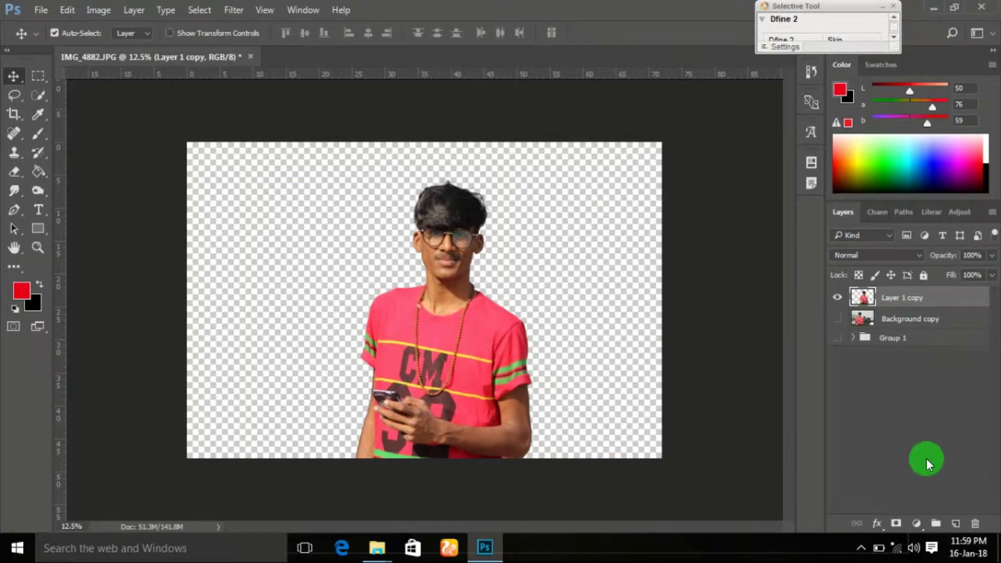
{"action": "left_click", "coordinate": [919, 322]}
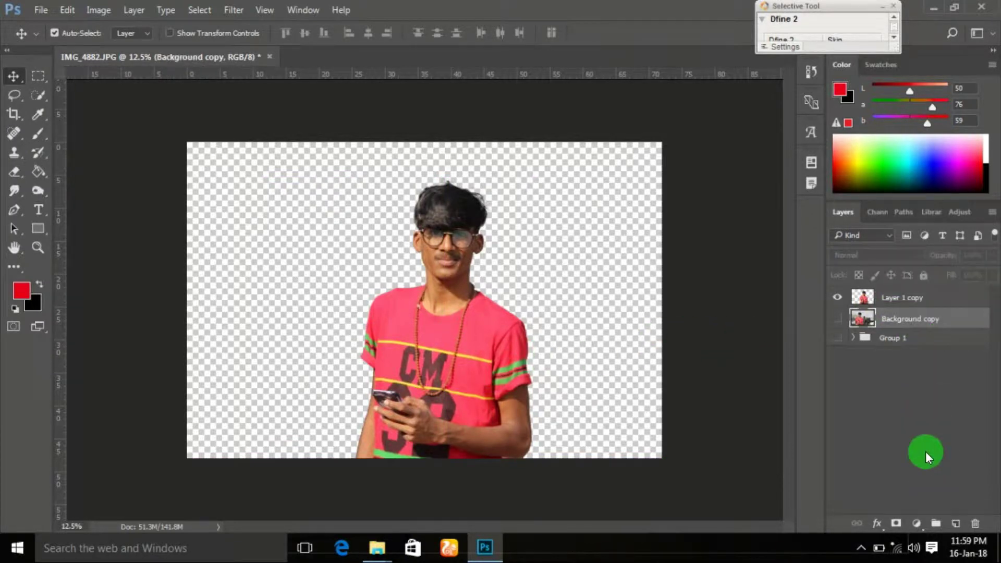
{"action": "left_click", "coordinate": [917, 523]}
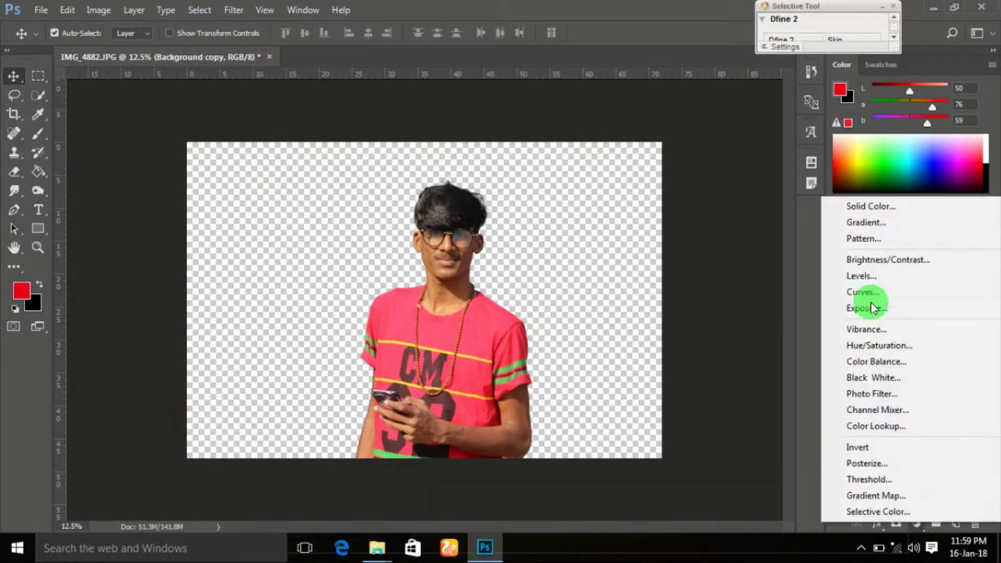
{"action": "left_click", "coordinate": [868, 207]}
{"action": "mouse_move", "coordinate": [593, 250]}
{"action": "left_mouse_down"}
{"action": "mouse_move", "coordinate": [465, 259]}
{"action": "mouse_move", "coordinate": [490, 241]}
{"action": "mouse_move", "coordinate": [500, 273]}
{"action": "left_mouse_up"}
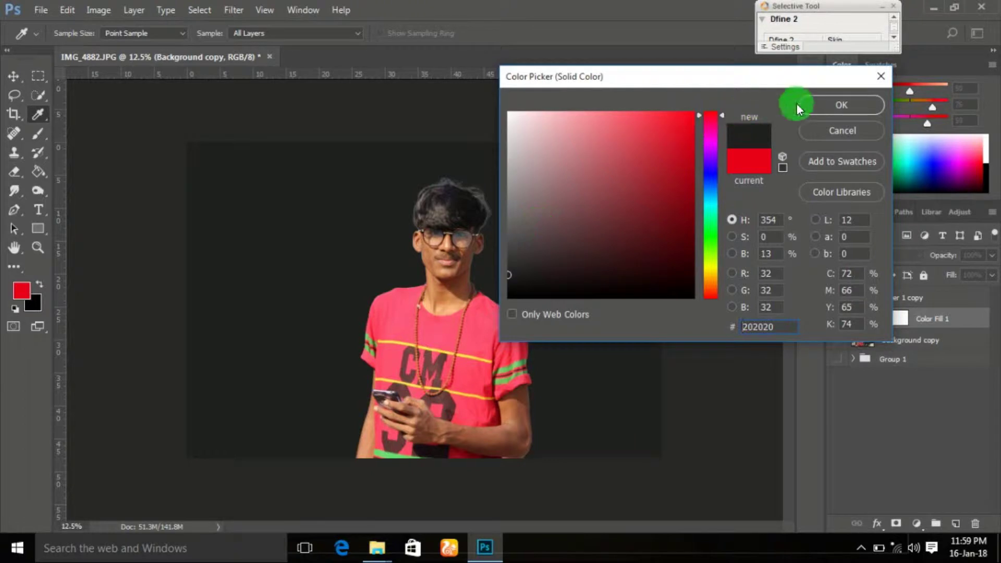
{"action": "left_click", "coordinate": [818, 105]}
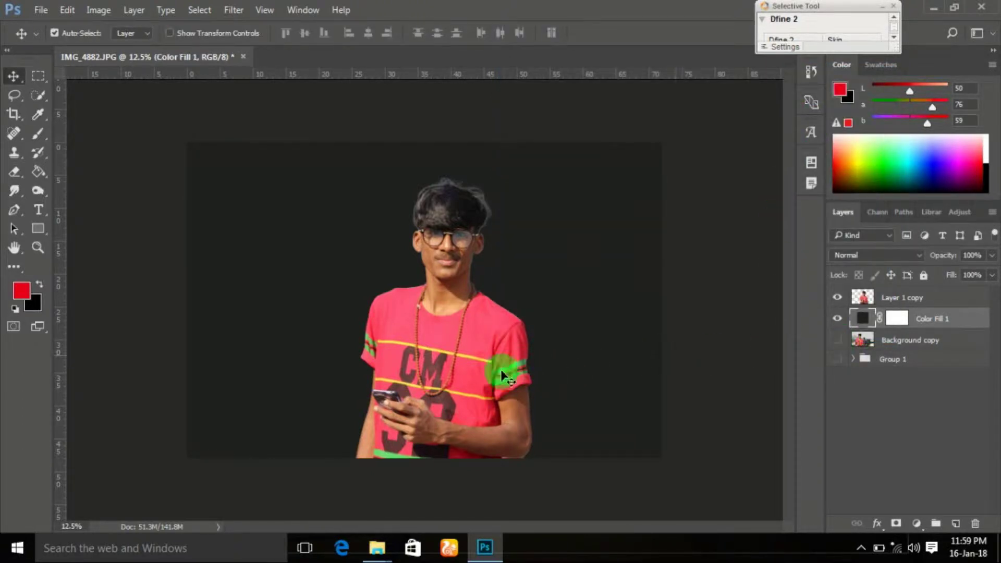
- Nudge the man slightly left, then launch Camera Raw Filter after Adaptive Wide Angle's GPU error
{"action": "left_click_drag", "start_coordinate": [471, 375], "coordinate": [460, 369]}
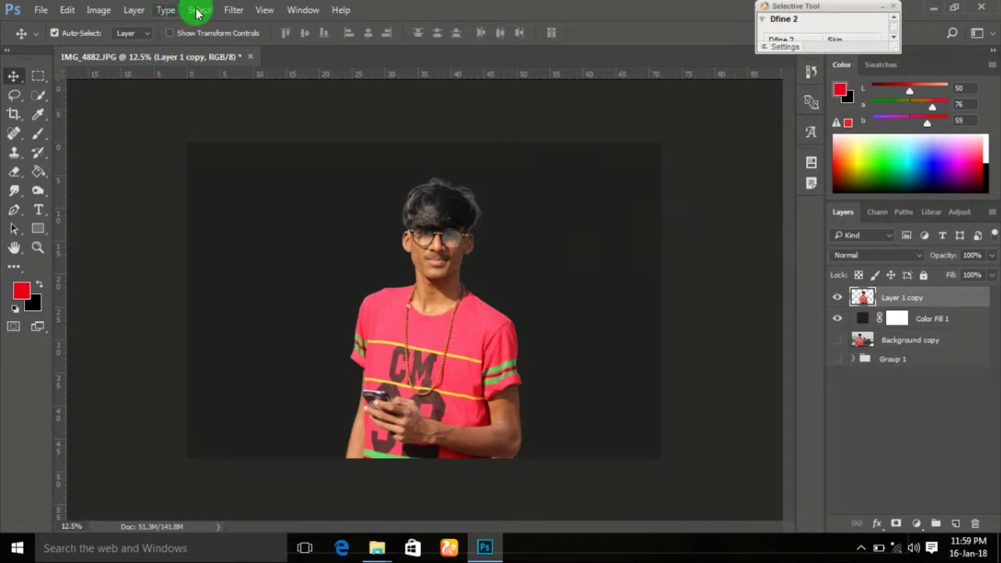
{"action": "left_click", "coordinate": [228, 10]}
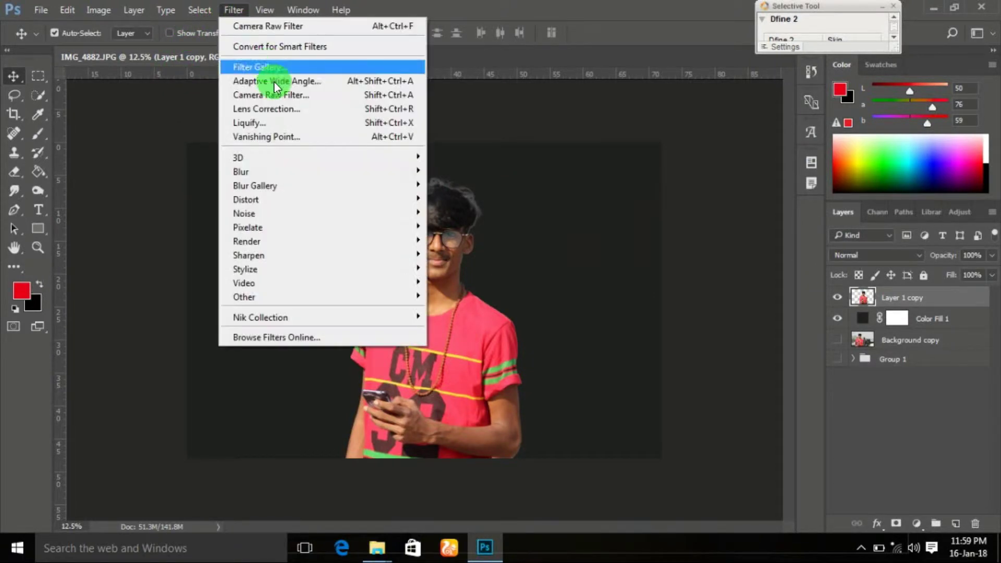
{"action": "left_click", "coordinate": [315, 86]}
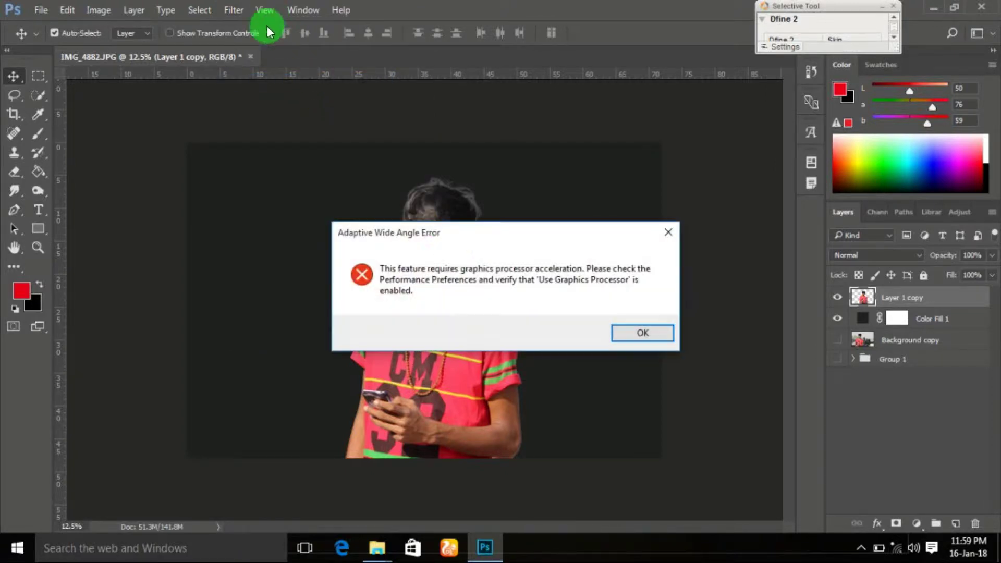
{"action": "left_click", "coordinate": [632, 332]}
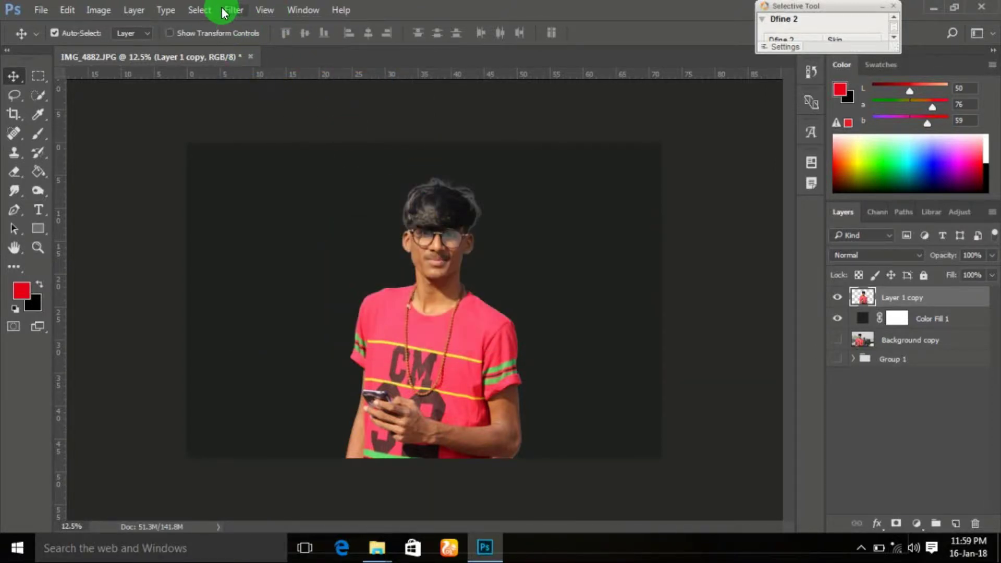
{"action": "left_click", "coordinate": [229, 10]}
{"action": "left_click", "coordinate": [273, 96]}
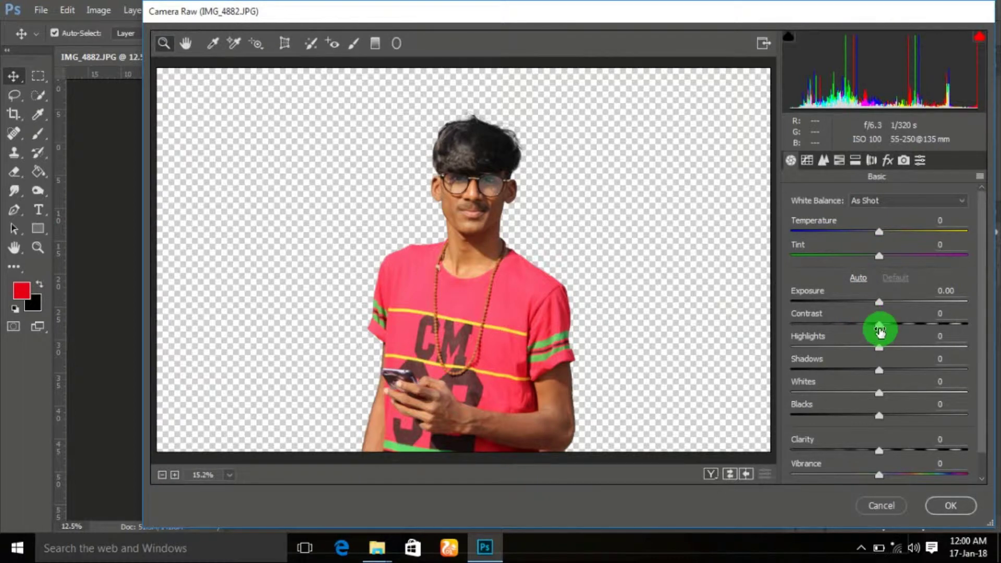
- In Camera Raw, raise Contrast to +100, Oranges luminance to +93, and strongly boost Reds saturation
{"action": "left_click_drag", "start_coordinate": [880, 327], "coordinate": [997, 338]}
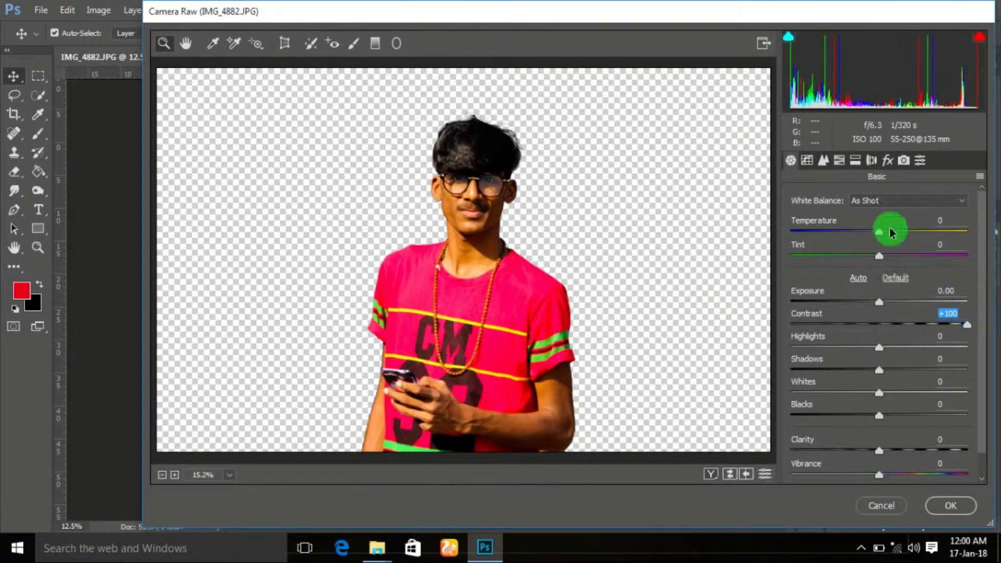
{"action": "left_click", "coordinate": [837, 168]}
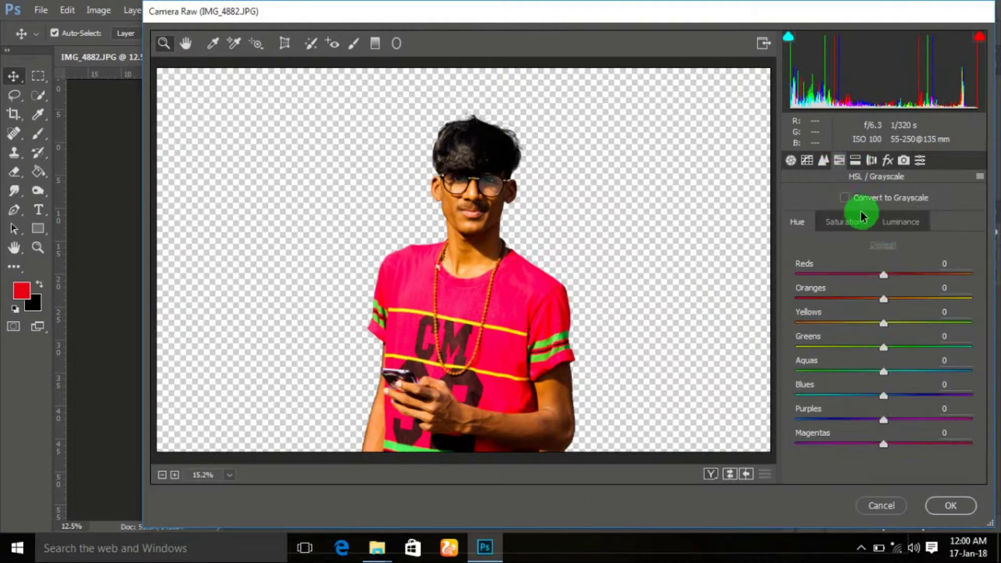
{"action": "left_click", "coordinate": [888, 218]}
{"action": "left_click_drag", "start_coordinate": [883, 299], "coordinate": [977, 311]}
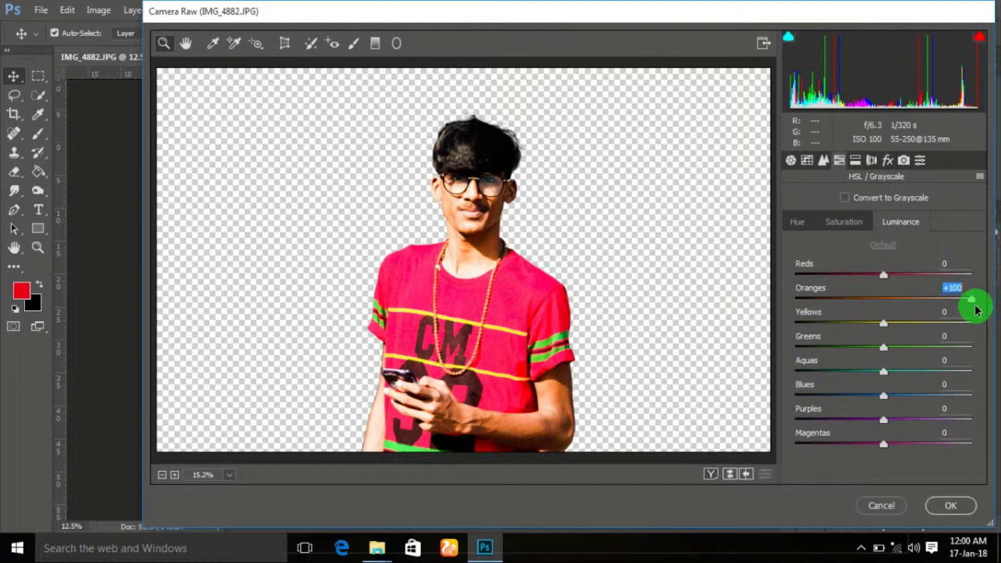
{"action": "left_click_drag", "start_coordinate": [965, 312], "coordinate": [965, 307]}
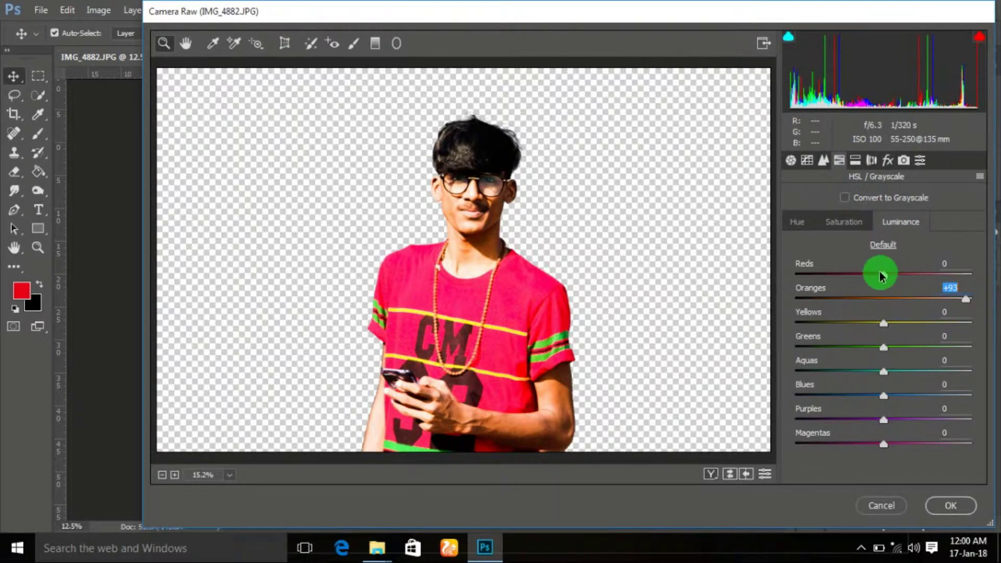
{"action": "left_click", "coordinate": [836, 221]}
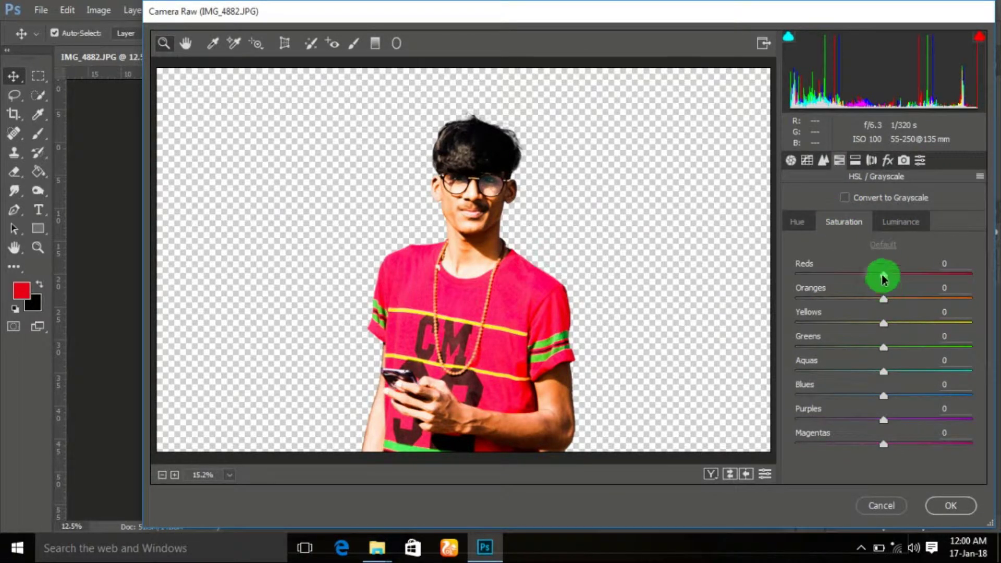
{"action": "left_click_drag", "start_coordinate": [882, 278], "coordinate": [964, 288]}
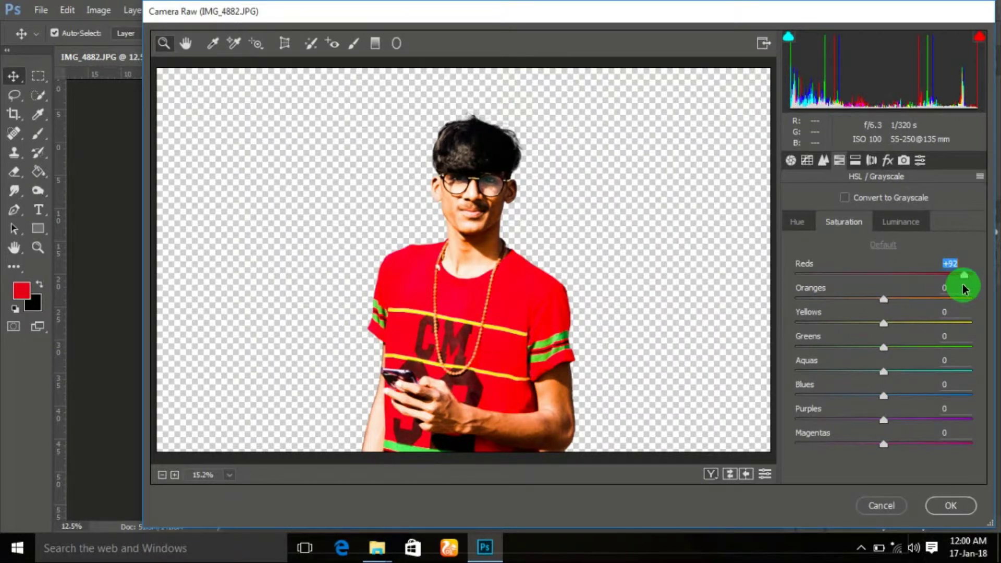
- Set Contrast to +13 and Shadows to -36, then apply the Camera Raw adjustments
{"action": "left_click", "coordinate": [791, 161]}
{"action": "mouse_move", "coordinate": [928, 323]}
{"action": "left_mouse_down"}
{"action": "mouse_move", "coordinate": [965, 326]}
{"action": "mouse_move", "coordinate": [889, 335]}
{"action": "left_mouse_up"}
{"action": "mouse_move", "coordinate": [878, 414]}
{"action": "left_mouse_down"}
{"action": "mouse_move", "coordinate": [857, 417]}
{"action": "mouse_move", "coordinate": [893, 417]}
{"action": "mouse_move", "coordinate": [878, 415]}
{"action": "left_mouse_up"}
{"action": "left_click_drag", "start_coordinate": [880, 370], "coordinate": [848, 371]}
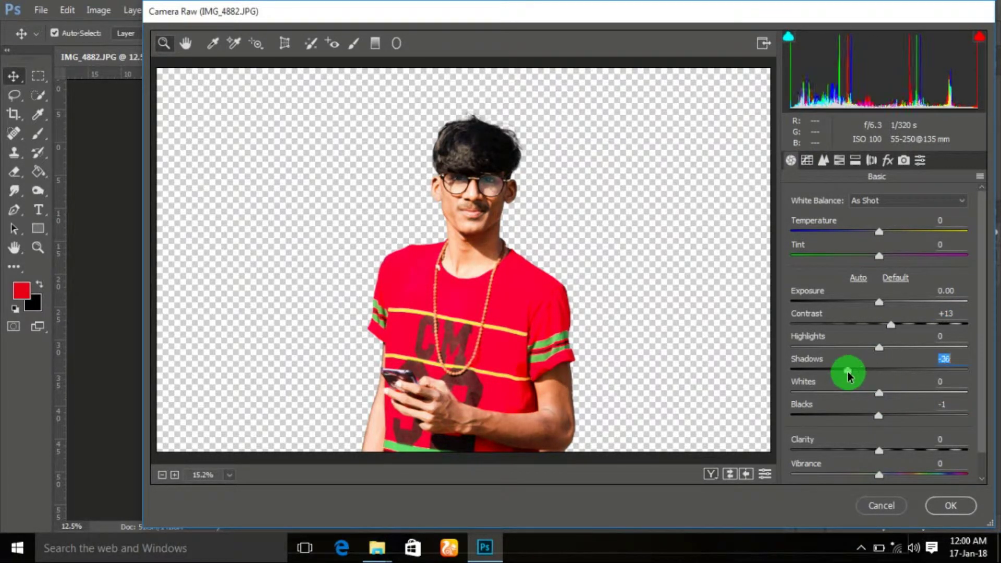
{"action": "left_click", "coordinate": [943, 501]}
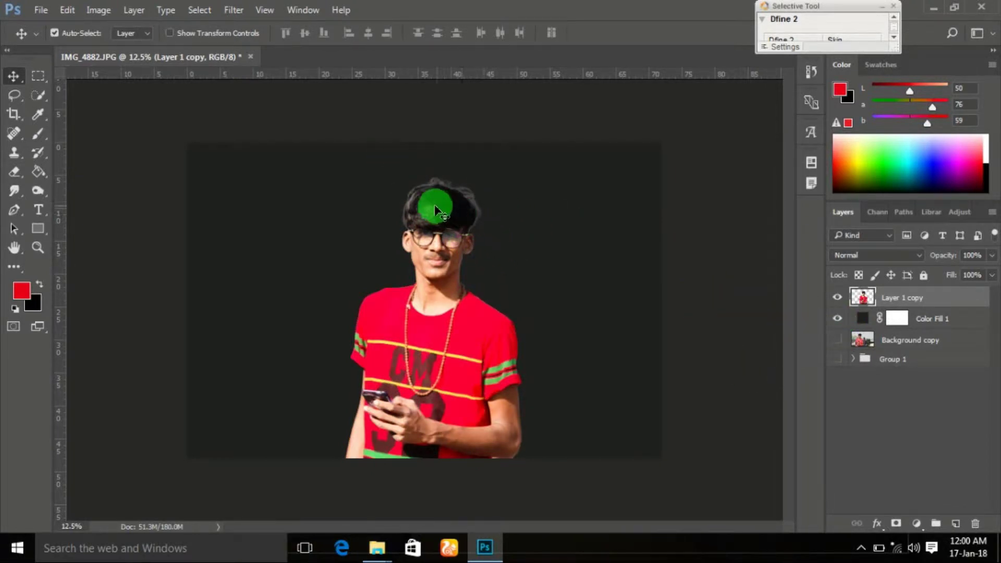
- Burn the man's hair darker with the Burn tool at Midtones, 100% exposure
{"action": "left_click", "coordinate": [34, 190]}
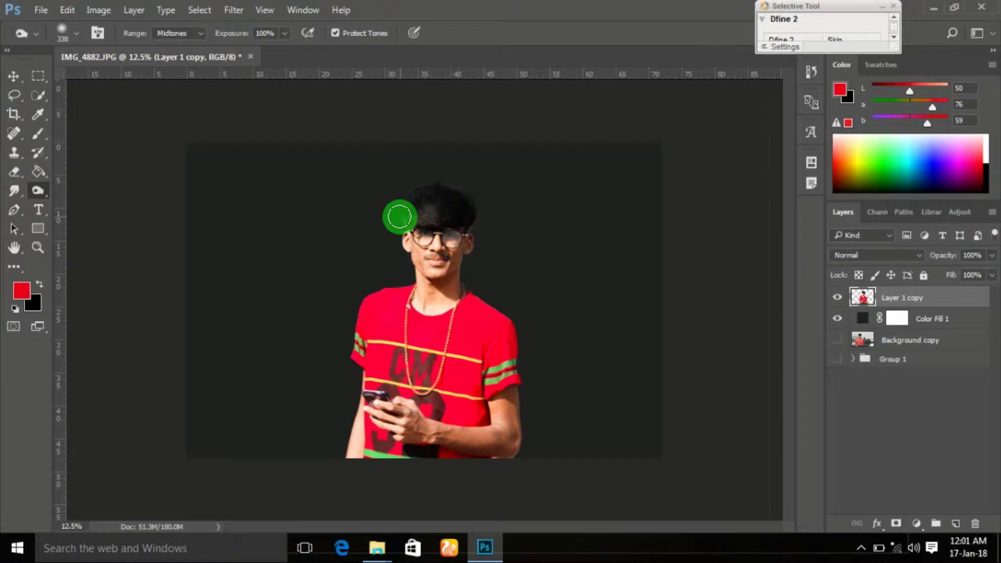
{"action": "left_click_drag", "start_coordinate": [399, 216], "coordinate": [473, 214]}
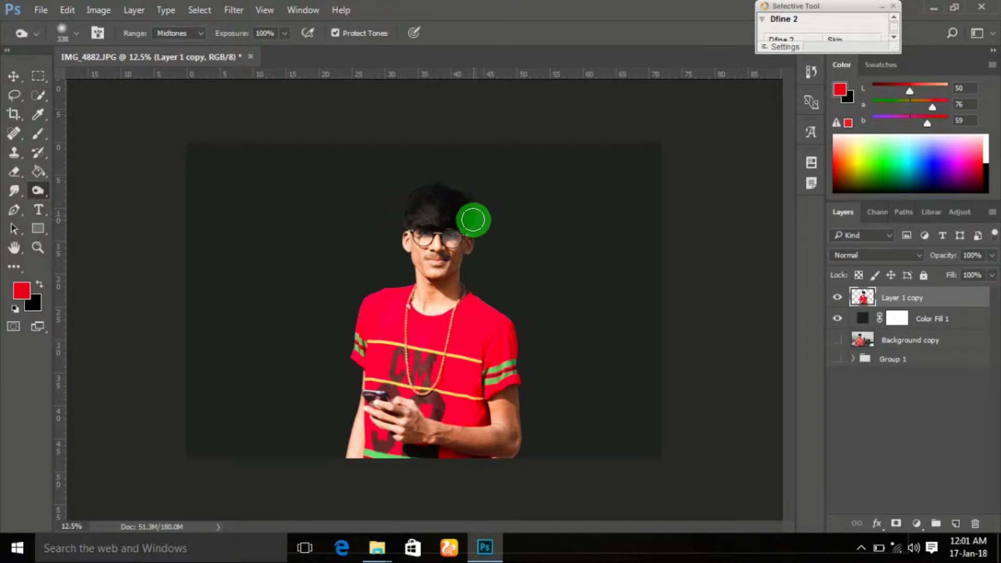
- Reopen Camera Raw and set luminance noise reduction to 100 and sharpening to 150
{"action": "left_click", "coordinate": [233, 9]}
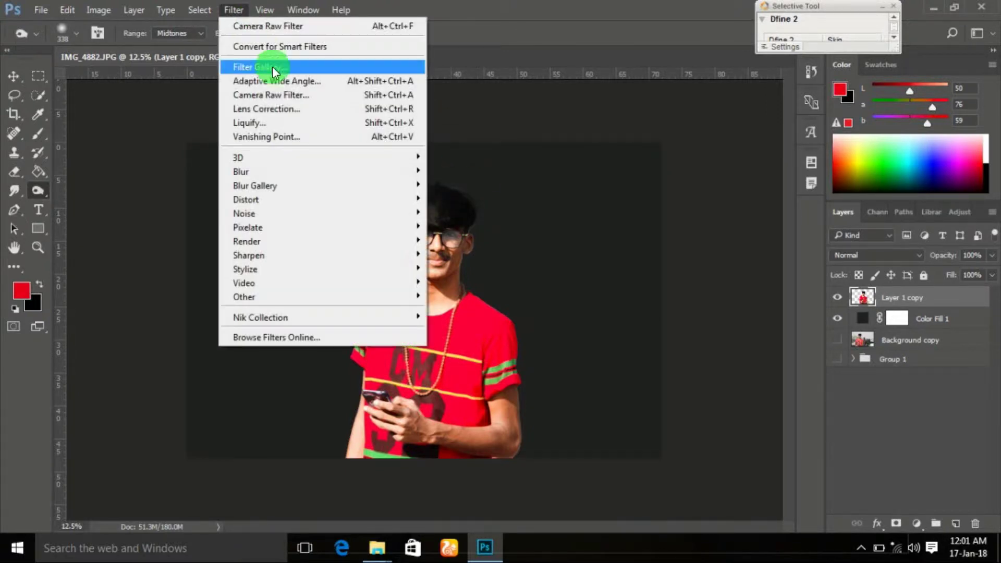
{"action": "left_click", "coordinate": [275, 104]}
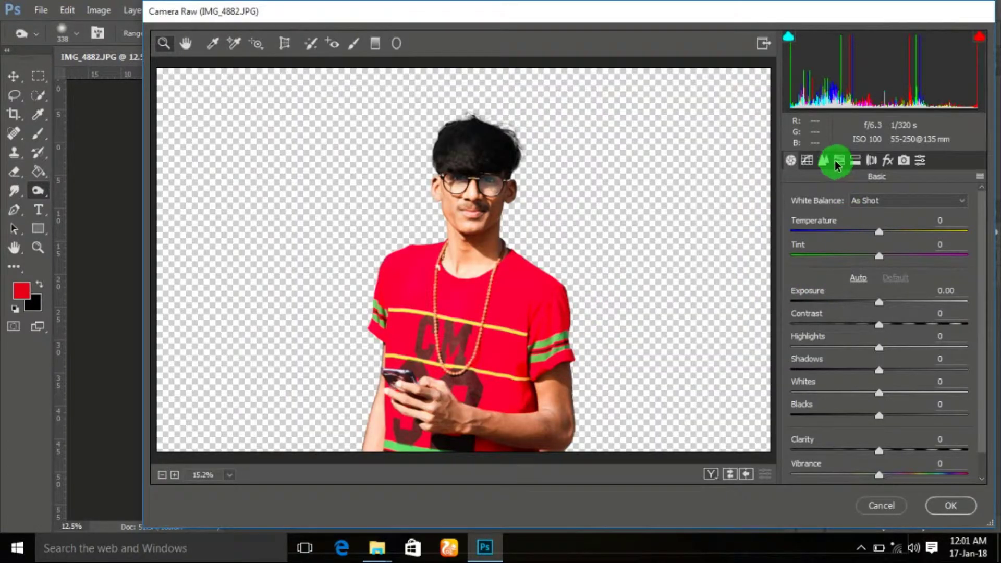
{"action": "left_click", "coordinate": [817, 162]}
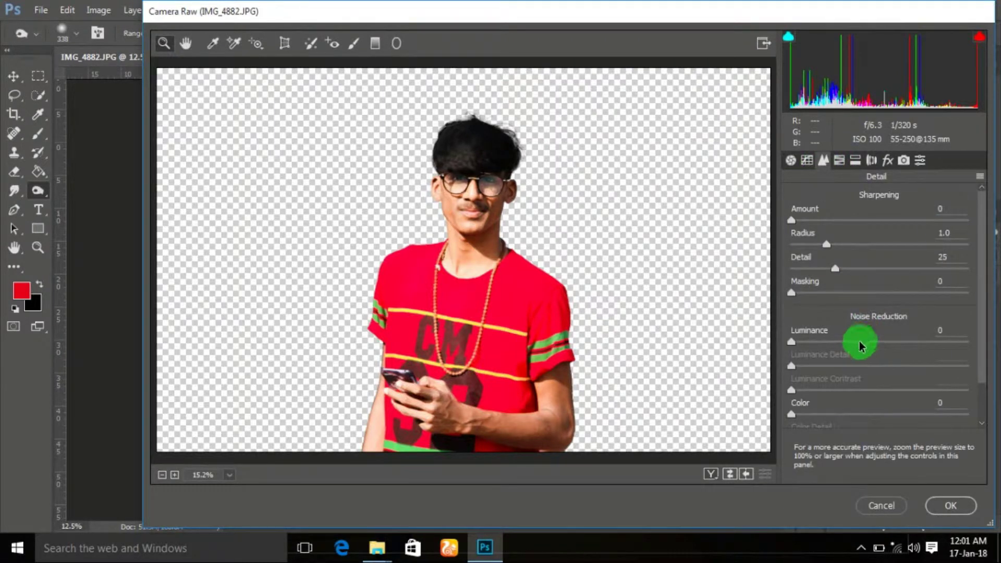
{"action": "left_click_drag", "start_coordinate": [860, 345], "coordinate": [966, 342]}
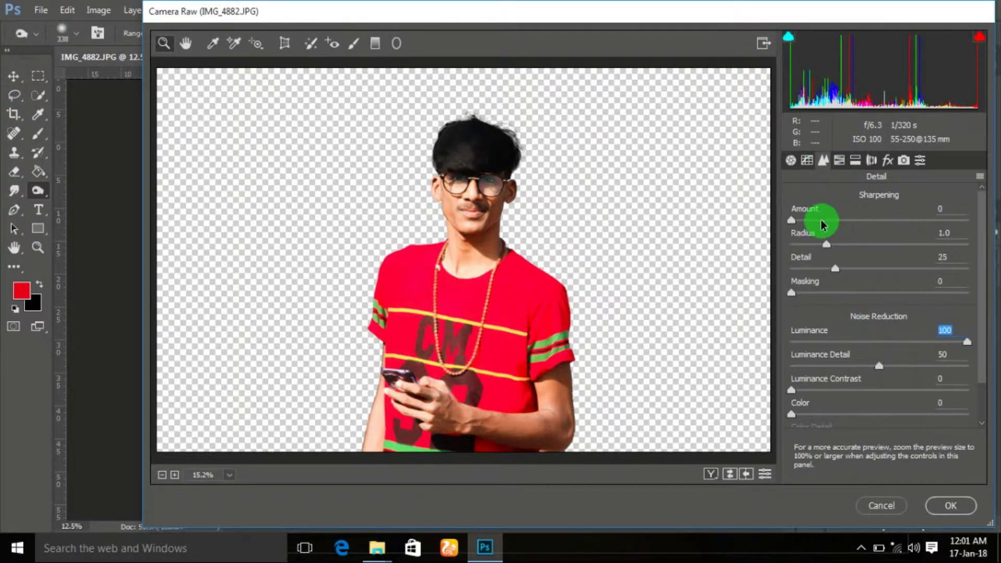
{"action": "left_click_drag", "start_coordinate": [827, 223], "coordinate": [990, 227]}
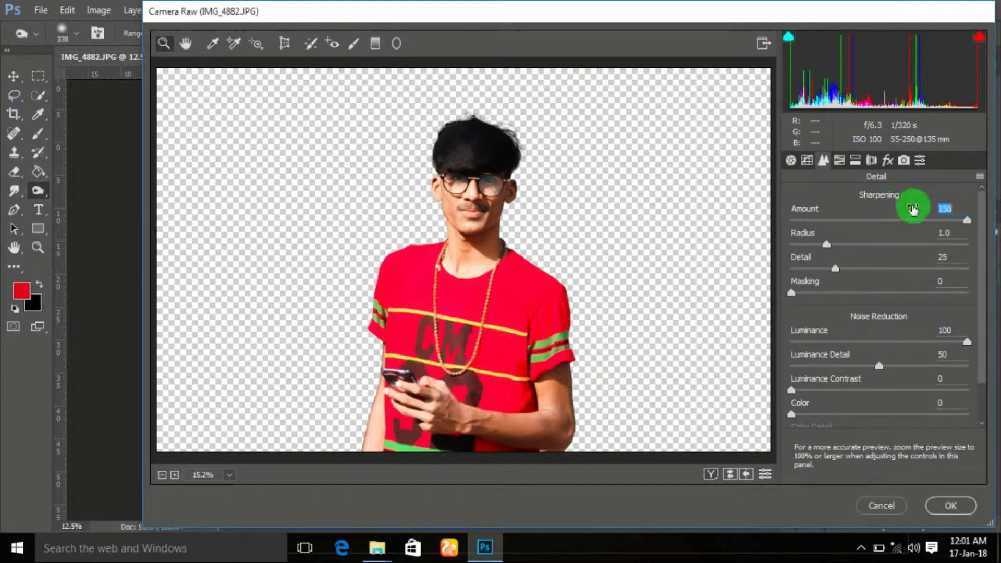
- Set Oranges luminance to +18 and Reds saturation to +33, then apply the filter
{"action": "left_click", "coordinate": [840, 163]}
{"action": "left_click", "coordinate": [885, 223]}
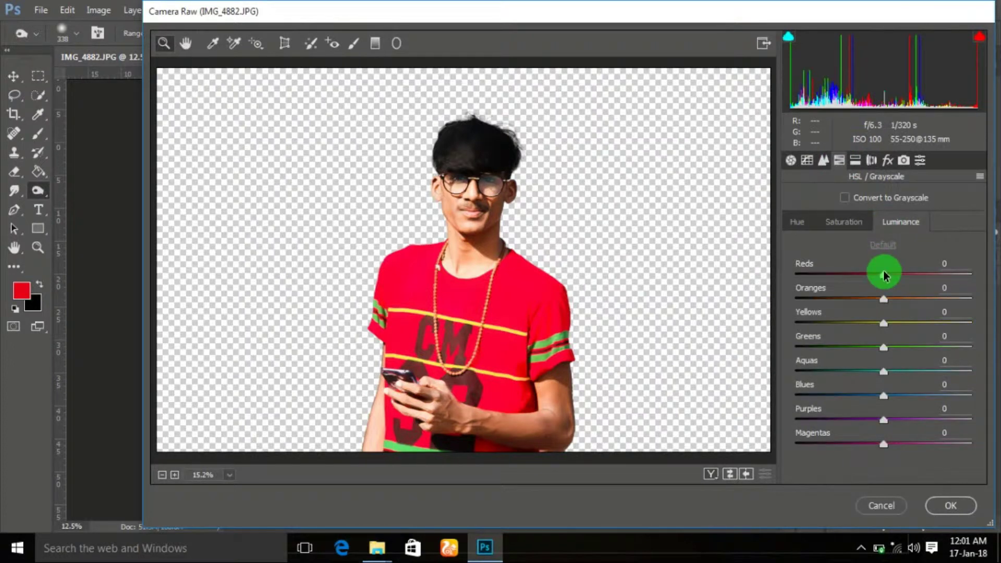
{"action": "mouse_move", "coordinate": [888, 305]}
{"action": "left_mouse_down"}
{"action": "mouse_move", "coordinate": [916, 301]}
{"action": "mouse_move", "coordinate": [900, 305]}
{"action": "left_mouse_up"}
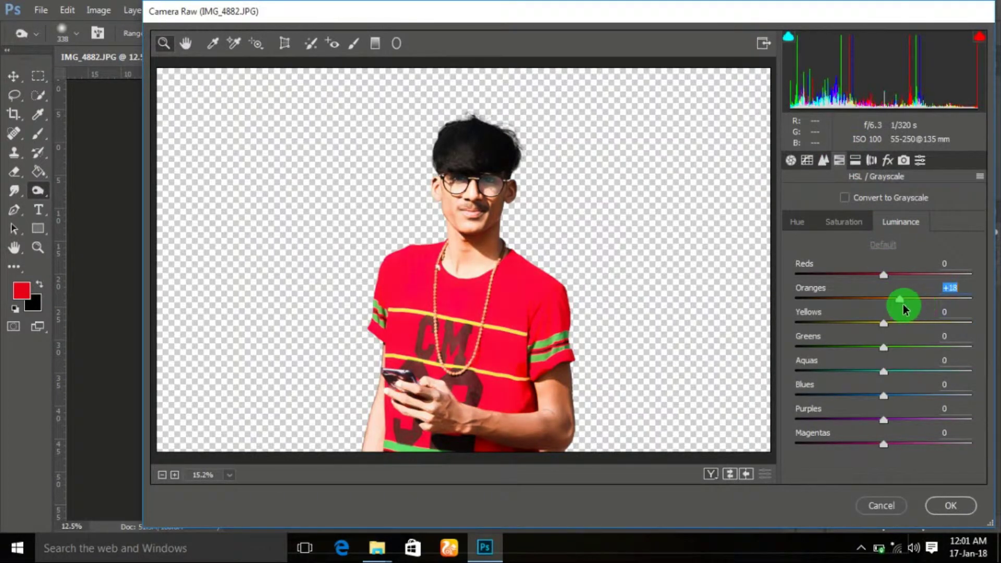
{"action": "left_click", "coordinate": [840, 224]}
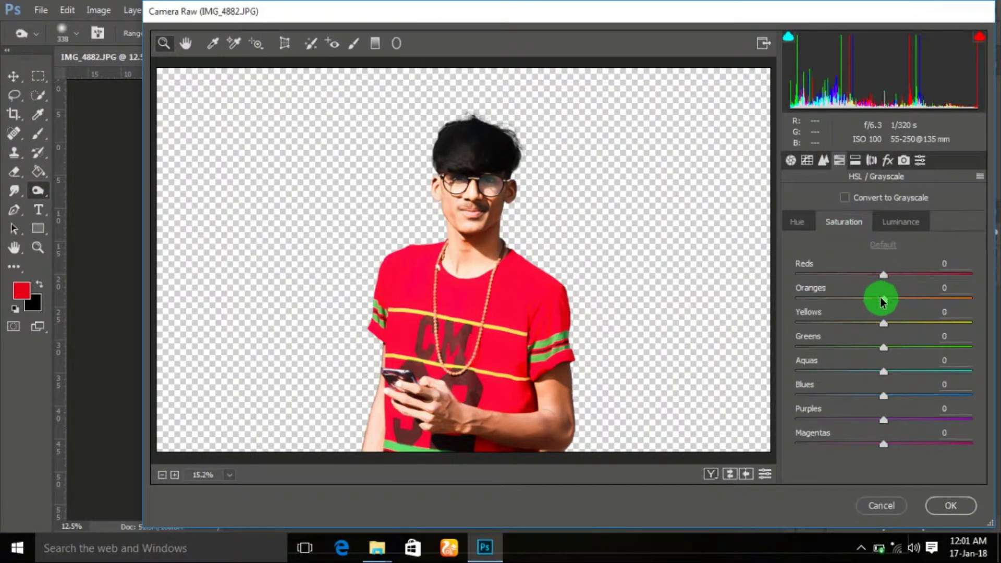
{"action": "left_click_drag", "start_coordinate": [885, 275], "coordinate": [913, 275]}
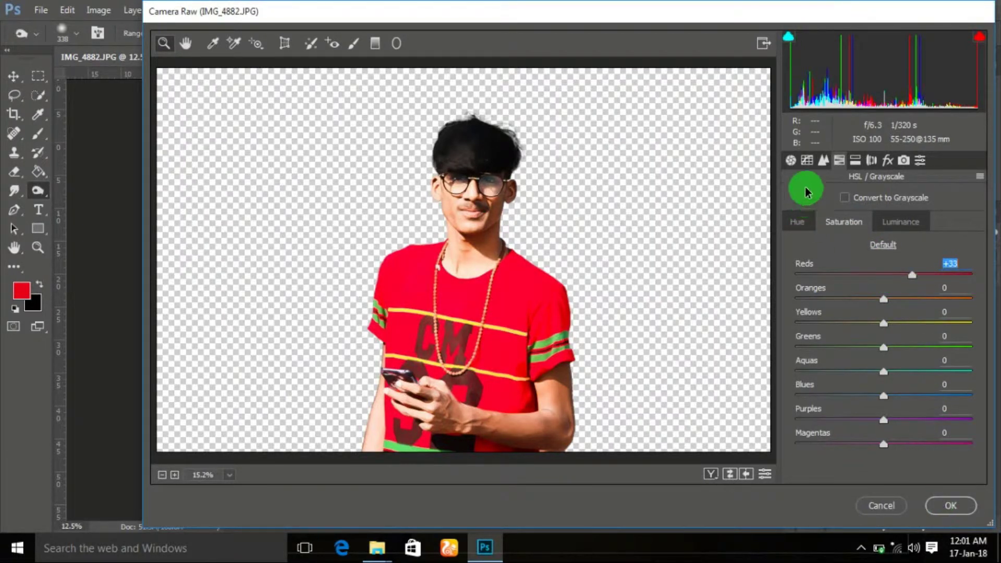
{"action": "left_click", "coordinate": [823, 160]}
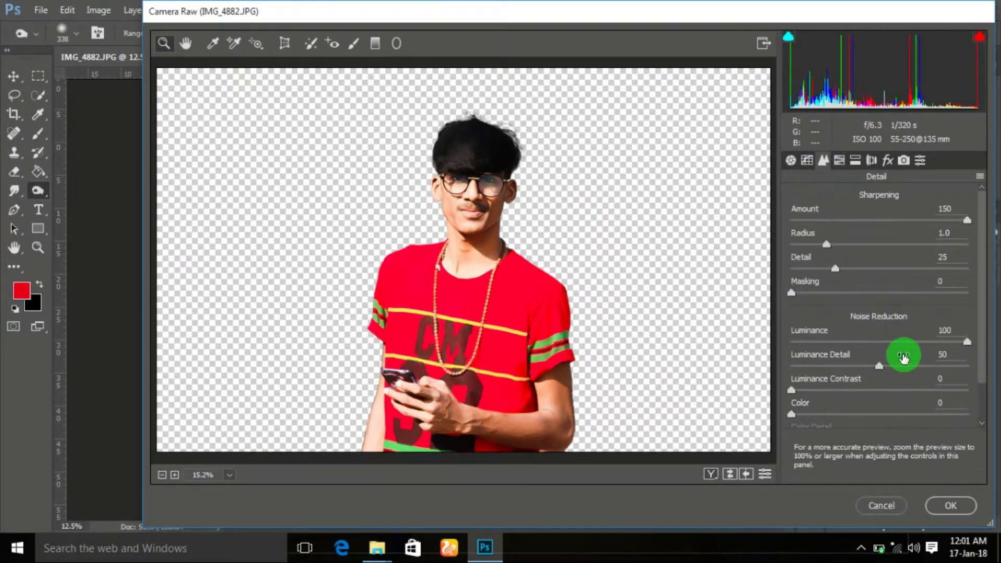
{"action": "left_click", "coordinate": [946, 504]}
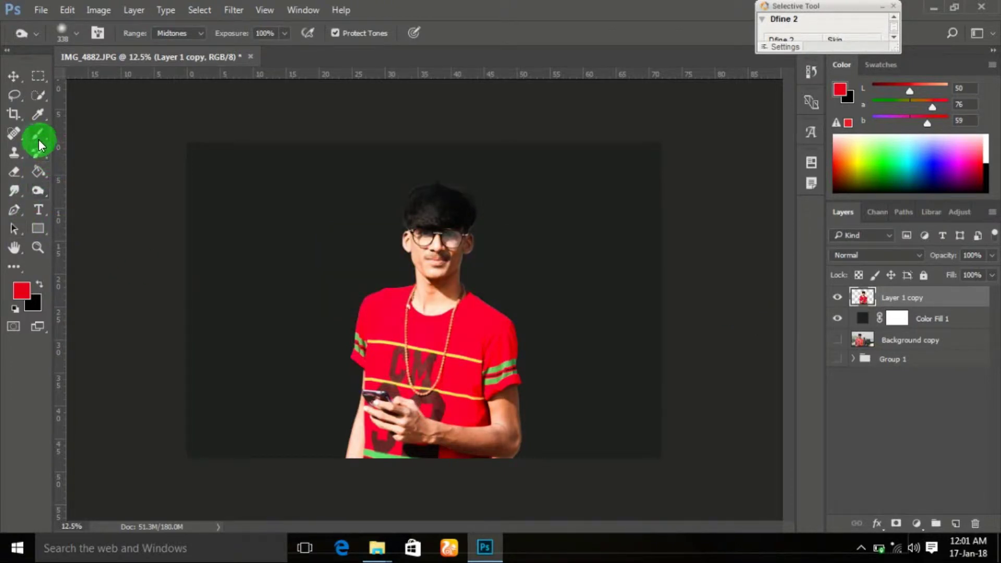
- Add Layer 2 above the man, dab a smoke brush near his chin, and pick foreground colour 73373d
{"action": "left_click", "coordinate": [955, 523]}
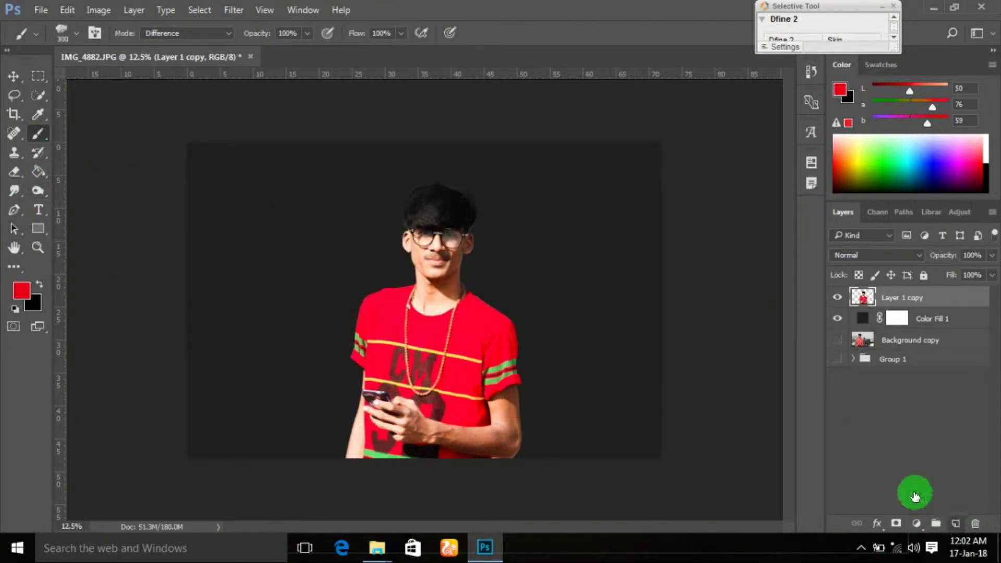
{"action": "left_click", "coordinate": [343, 318]}
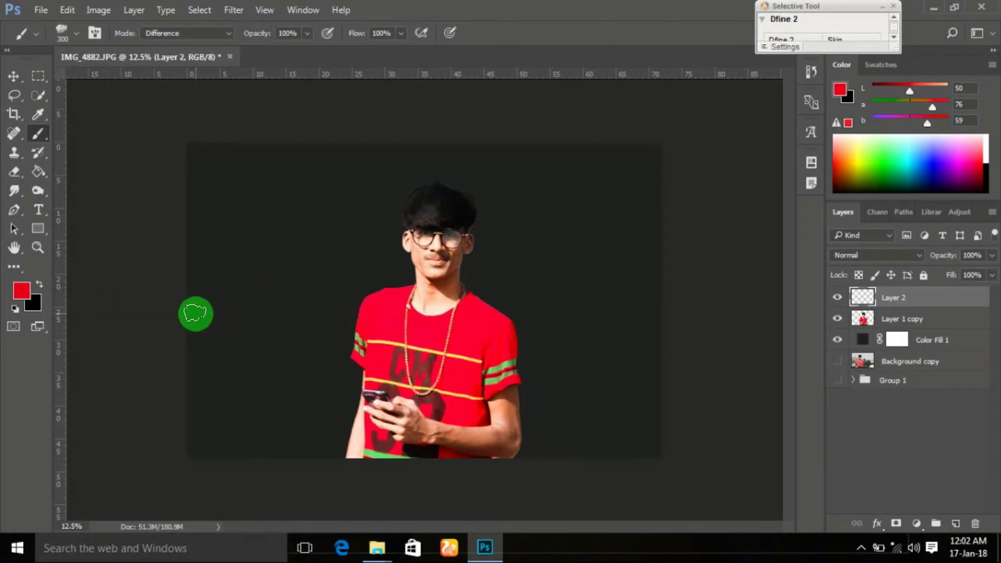
{"action": "left_click", "coordinate": [22, 290]}
{"action": "left_click", "coordinate": [604, 214]}
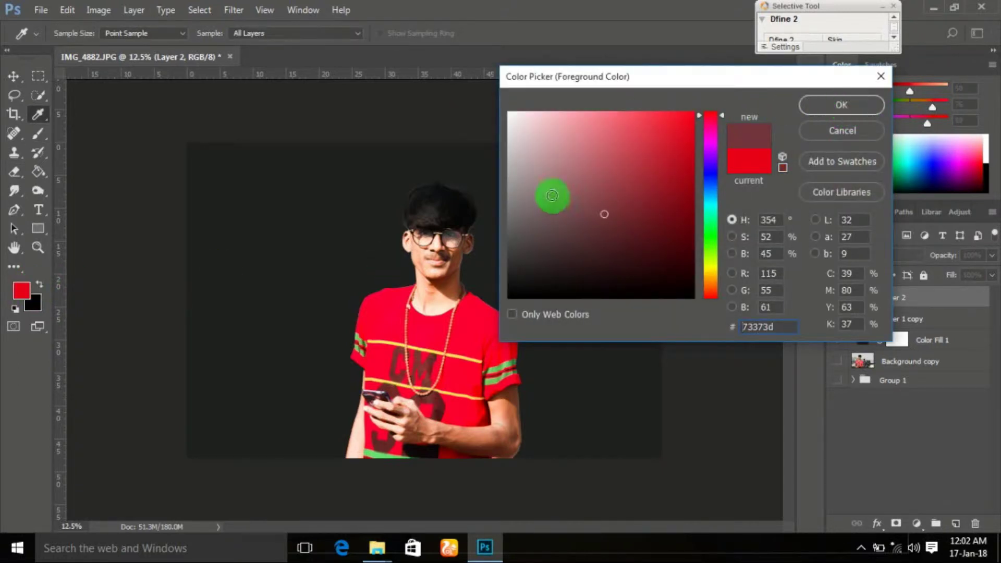
{"action": "left_click", "coordinate": [837, 104]}
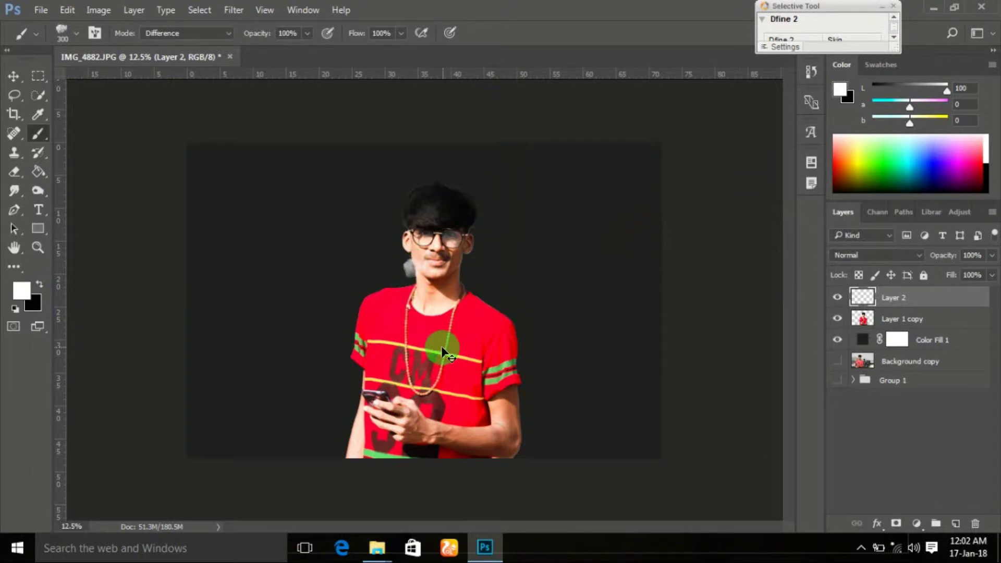
- Scale up the smoke puff, tilt it, and move it left behind the man
{"action": "key", "text": "ctrl+t"}
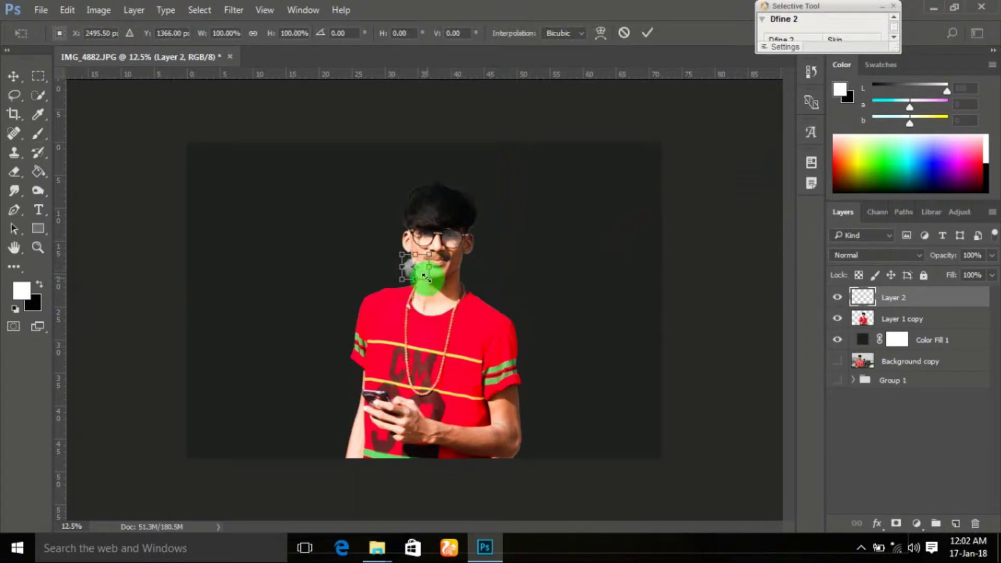
{"action": "mouse_move", "coordinate": [423, 275]}
{"action": "left_mouse_down"}
{"action": "mouse_move", "coordinate": [635, 442]}
{"action": "mouse_move", "coordinate": [420, 423]}
{"action": "left_mouse_up"}
{"action": "mouse_move", "coordinate": [503, 219]}
{"action": "left_mouse_down"}
{"action": "mouse_move", "coordinate": [592, 332]}
{"action": "mouse_move", "coordinate": [590, 322]}
{"action": "left_mouse_up"}
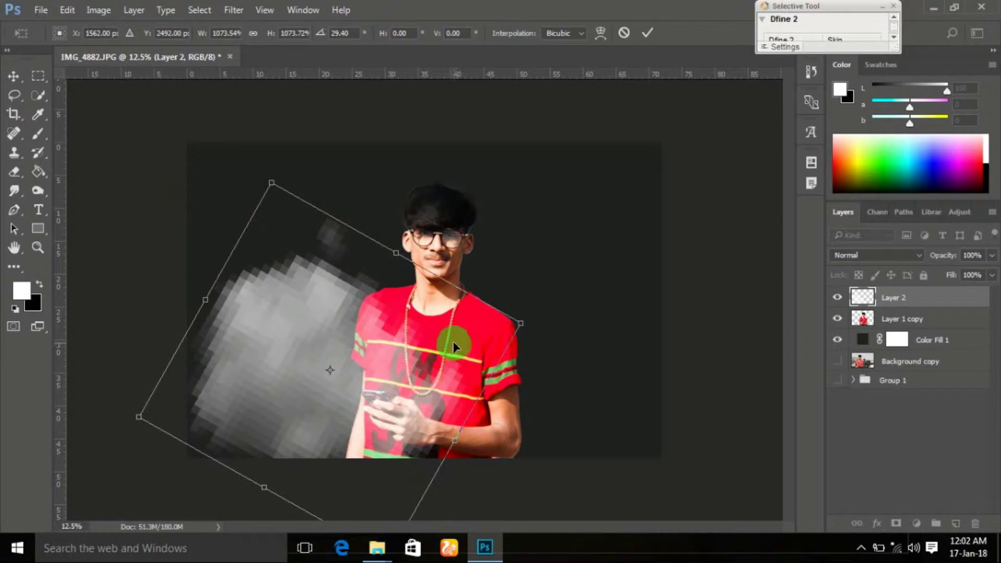
{"action": "key", "text": "Return"}
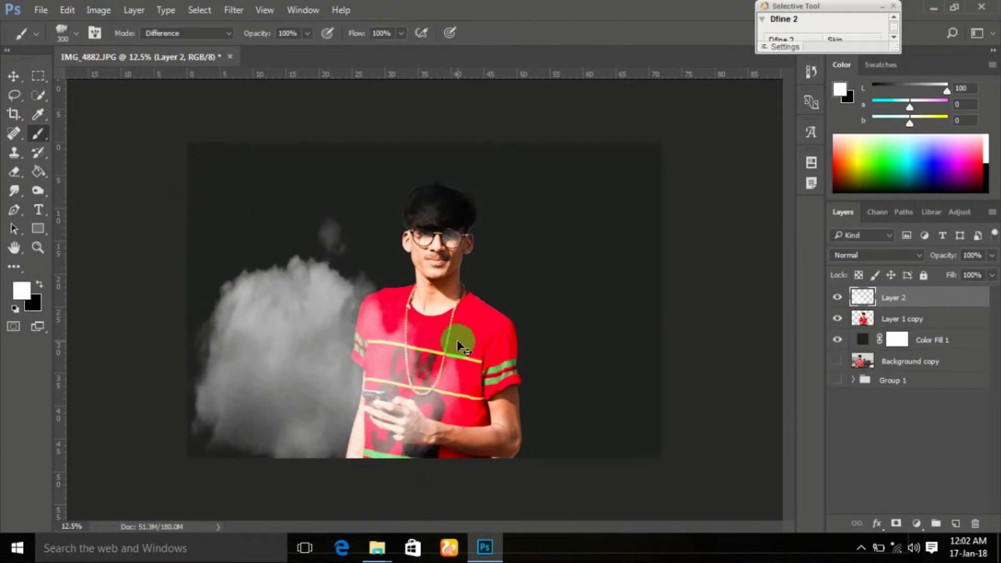
- Enlarge the smoke to 251.75% across the lower photo and move Layer 2 below Layer 1 copy
{"action": "key", "text": "ctrl+t"}
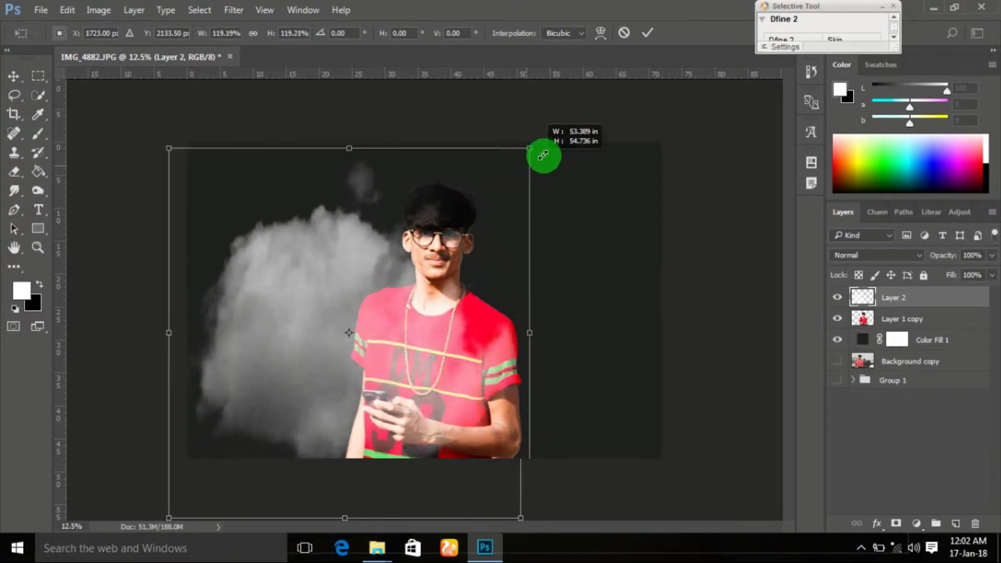
{"action": "left_click_drag", "start_coordinate": [467, 211], "coordinate": [548, 129]}
{"action": "mouse_move", "coordinate": [388, 312]}
{"action": "left_mouse_down"}
{"action": "mouse_move", "coordinate": [333, 430]}
{"action": "mouse_move", "coordinate": [398, 450]}
{"action": "left_mouse_up"}
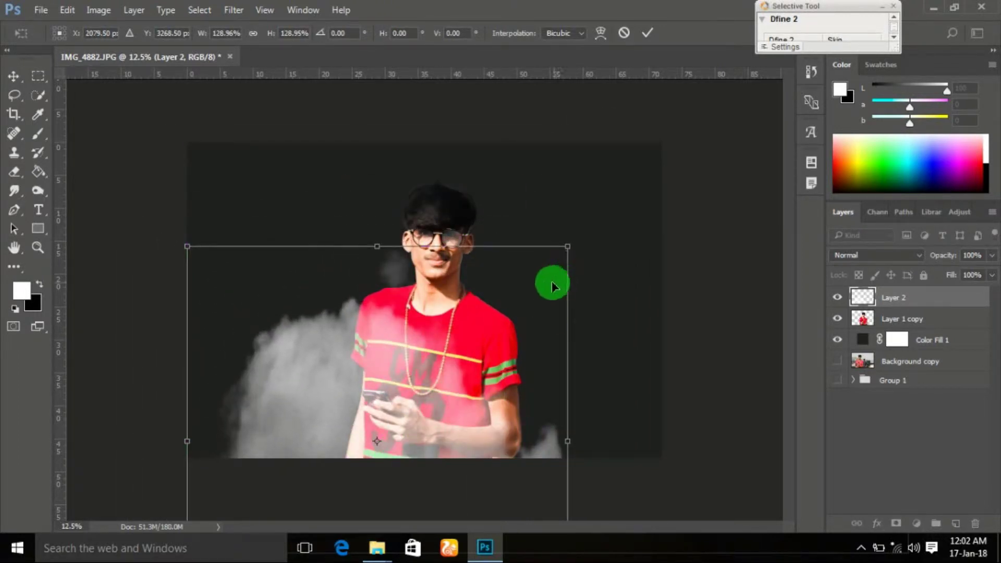
{"action": "key", "text": "ctrl+minus"}
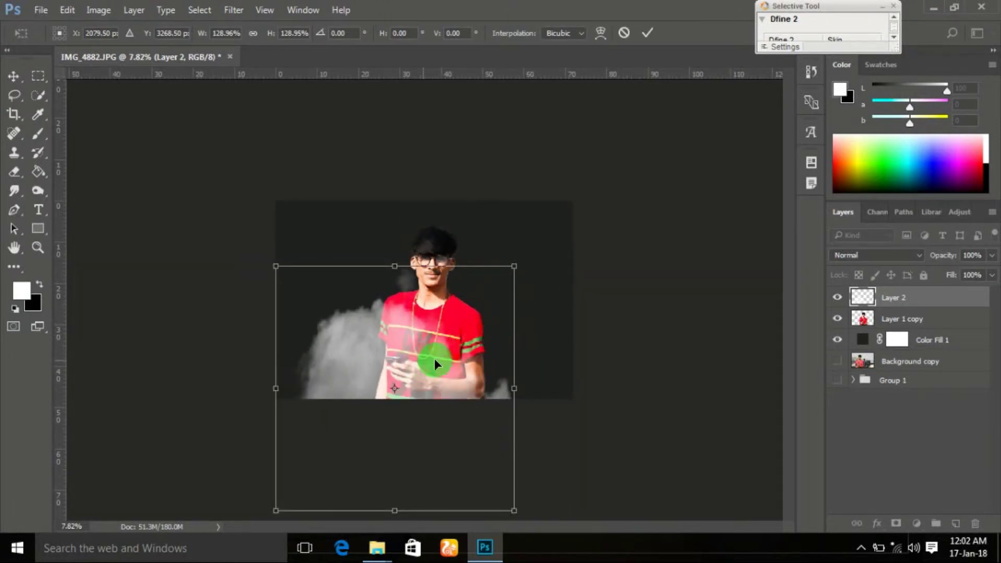
{"action": "left_click_drag", "start_coordinate": [433, 363], "coordinate": [463, 360]}
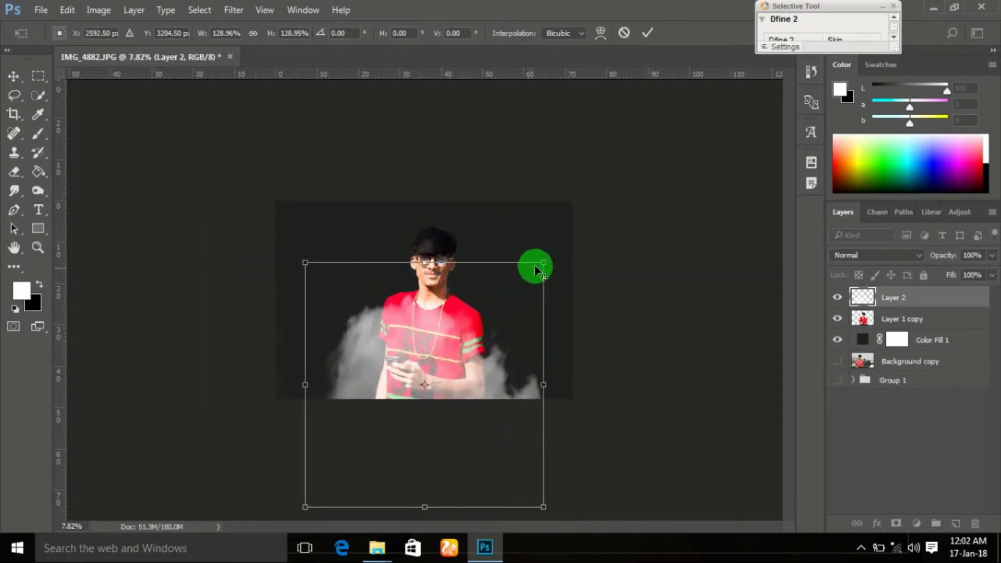
{"action": "left_click_drag", "start_coordinate": [536, 267], "coordinate": [673, 168]}
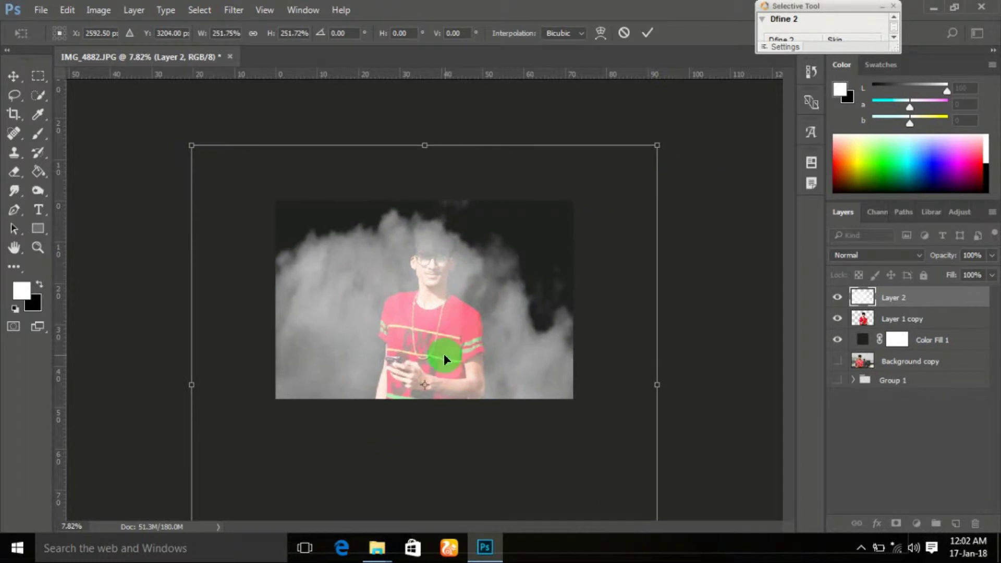
{"action": "left_click_drag", "start_coordinate": [444, 355], "coordinate": [453, 424]}
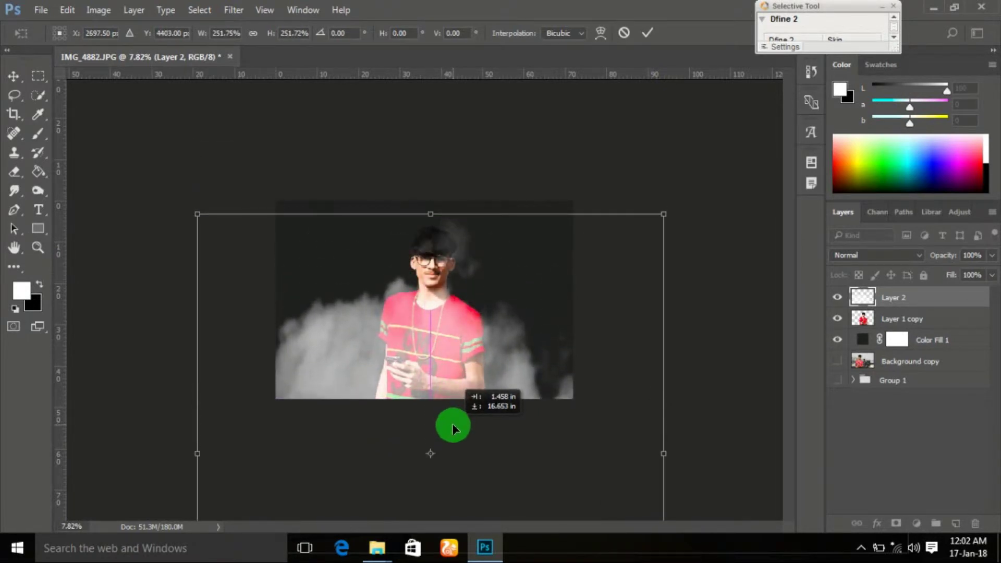
{"action": "left_click", "coordinate": [646, 36]}
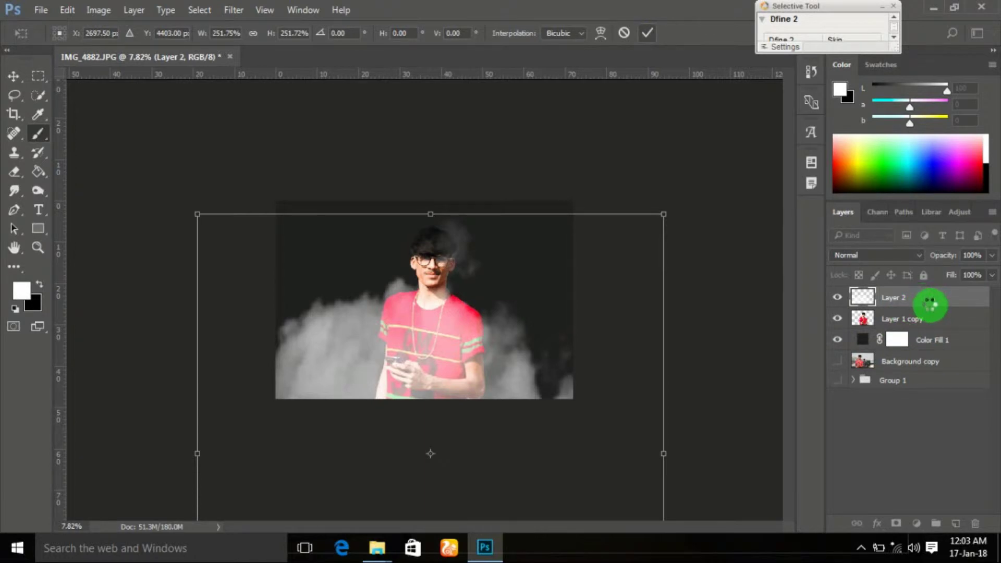
{"action": "left_click_drag", "start_coordinate": [937, 333], "coordinate": [935, 326]}
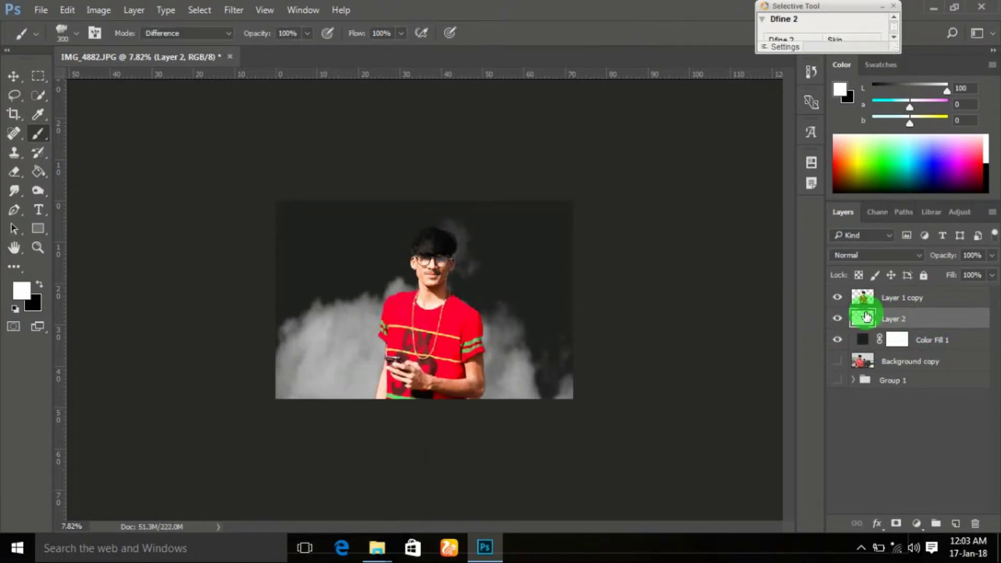
- Duplicate the smoke layer above the man, flip it horizontally and vertically, and reposition it
{"action": "key", "text": "ctrl+j"}
{"action": "left_click_drag", "start_coordinate": [889, 320], "coordinate": [895, 294]}
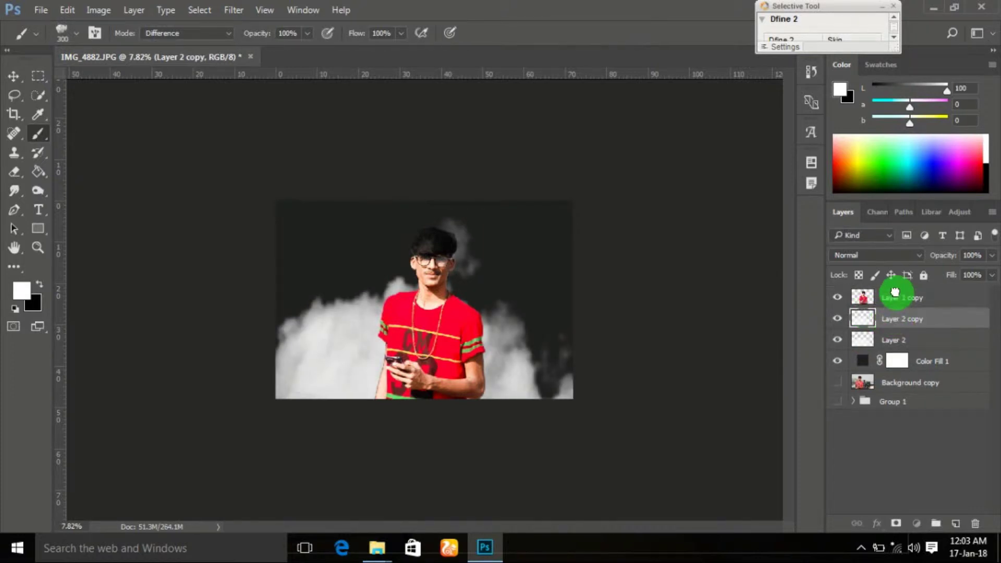
{"action": "key", "text": "ctrl+t"}
{"action": "right_click", "coordinate": [517, 349]}
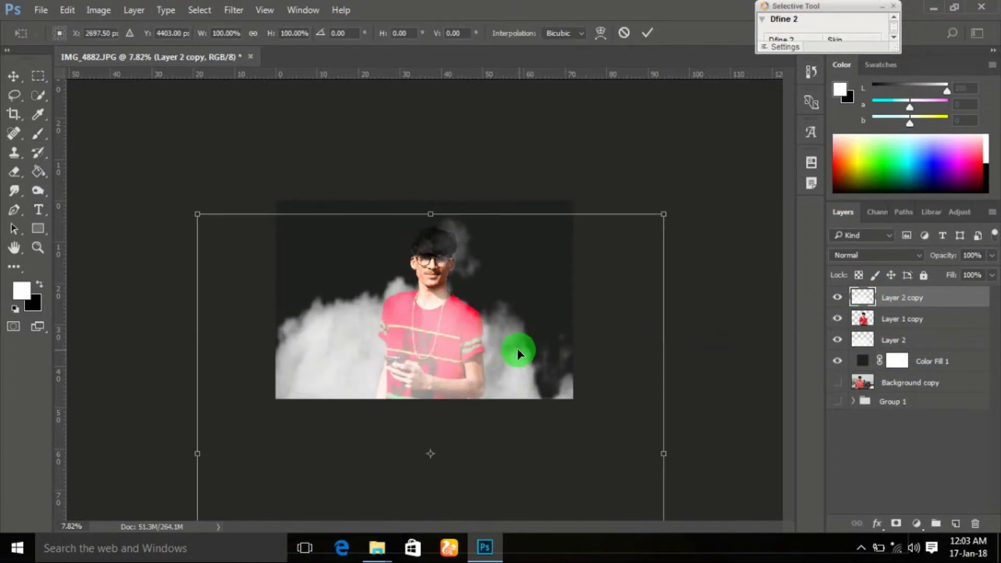
{"action": "left_click", "coordinate": [570, 323]}
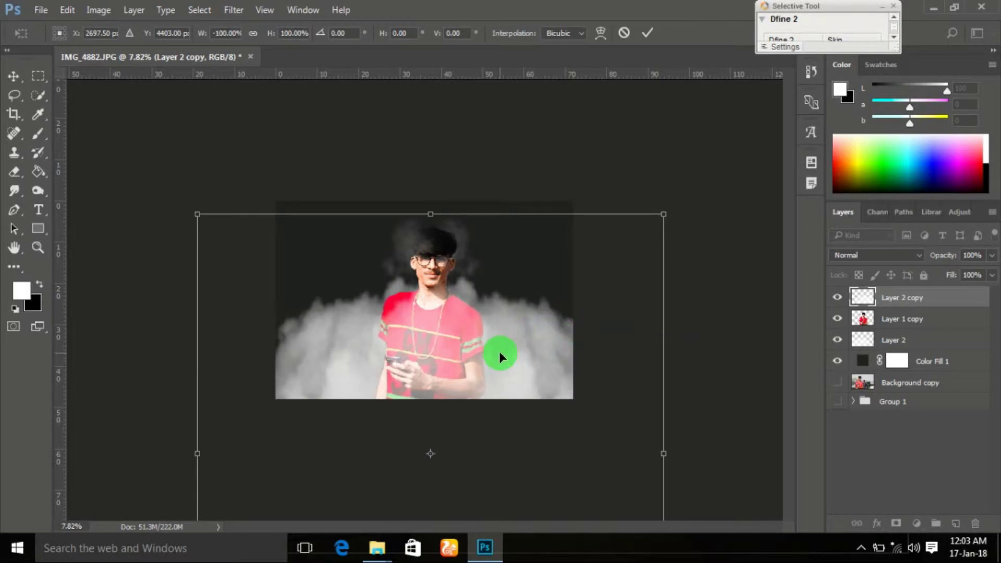
{"action": "right_click", "coordinate": [500, 351]}
{"action": "left_click", "coordinate": [551, 342]}
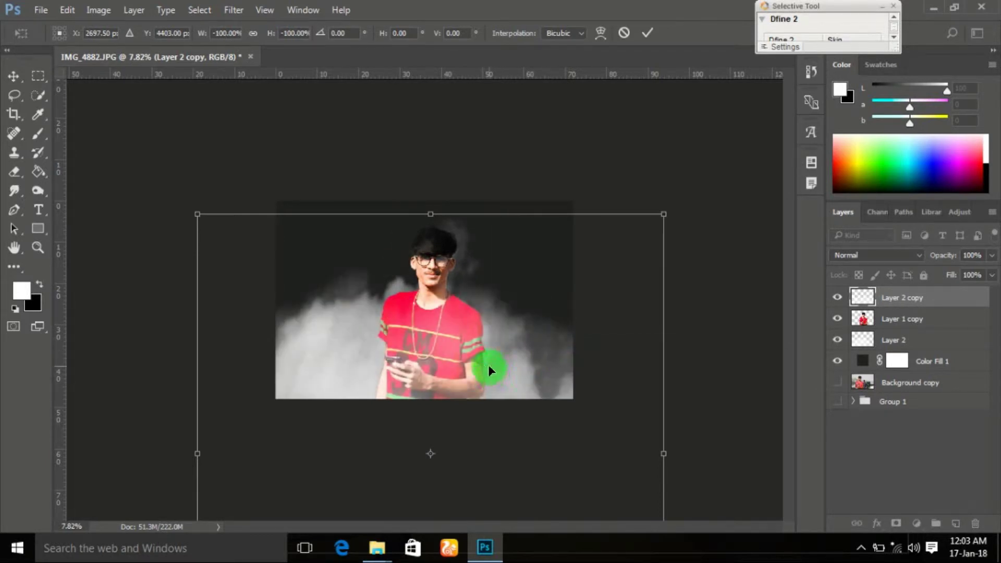
{"action": "left_click_drag", "start_coordinate": [487, 366], "coordinate": [510, 401]}
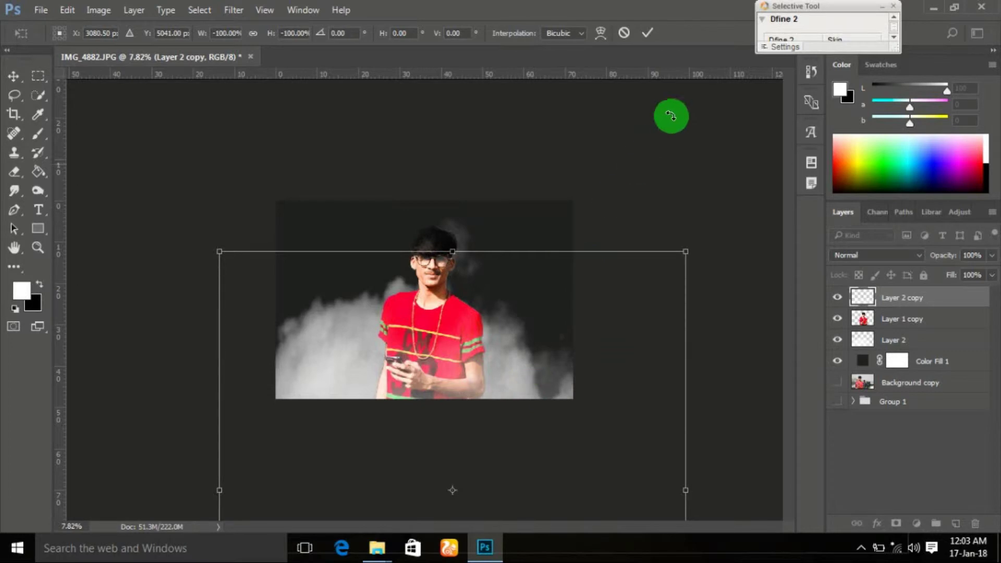
{"action": "left_click", "coordinate": [647, 33]}
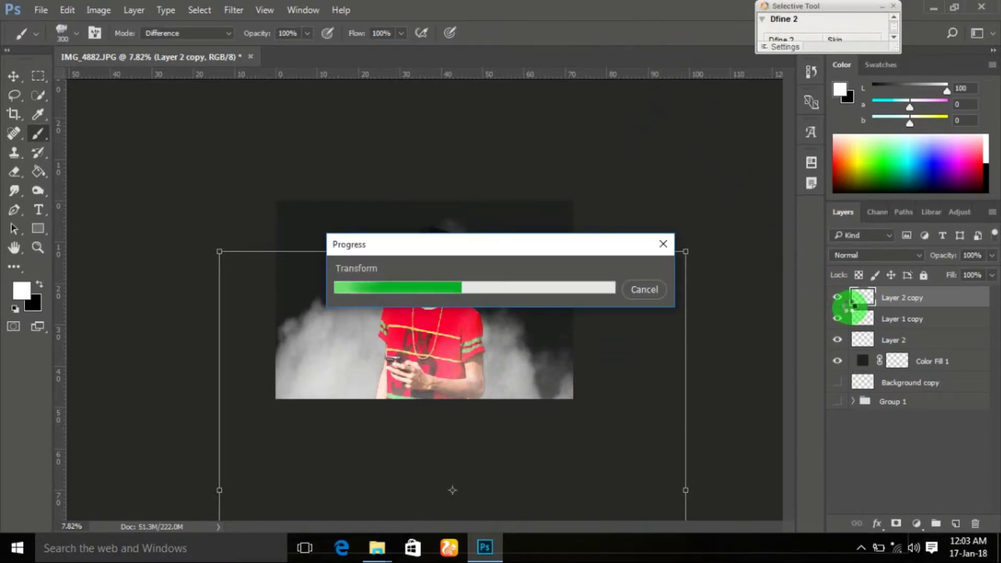
{"action": "scroll", "coordinate": [469, 296], "scroll_direction": "up", "scroll_amount": 2}
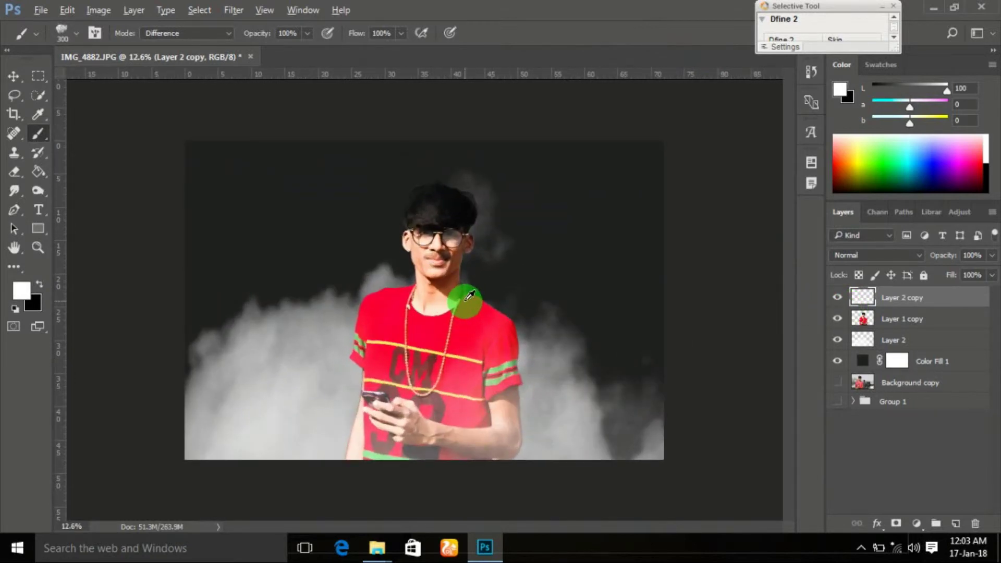
{"action": "scroll", "coordinate": [469, 297], "scroll_direction": "up", "scroll_amount": 1}
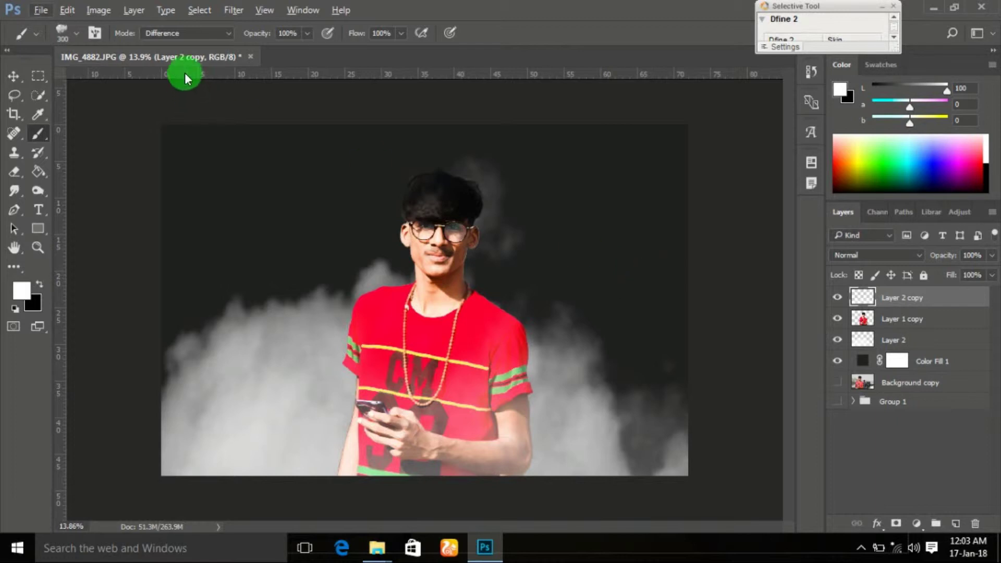
- Use Place Linked to browse drive D: and place file 1 from the '1 D Creation logo' folder
{"action": "left_click", "coordinate": [41, 10]}
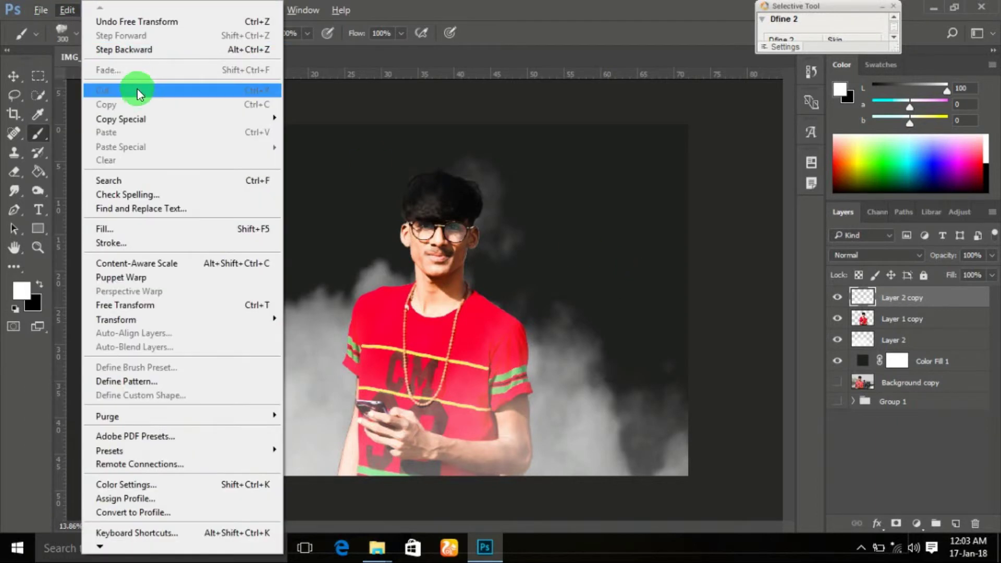
{"action": "left_click", "coordinate": [33, 11]}
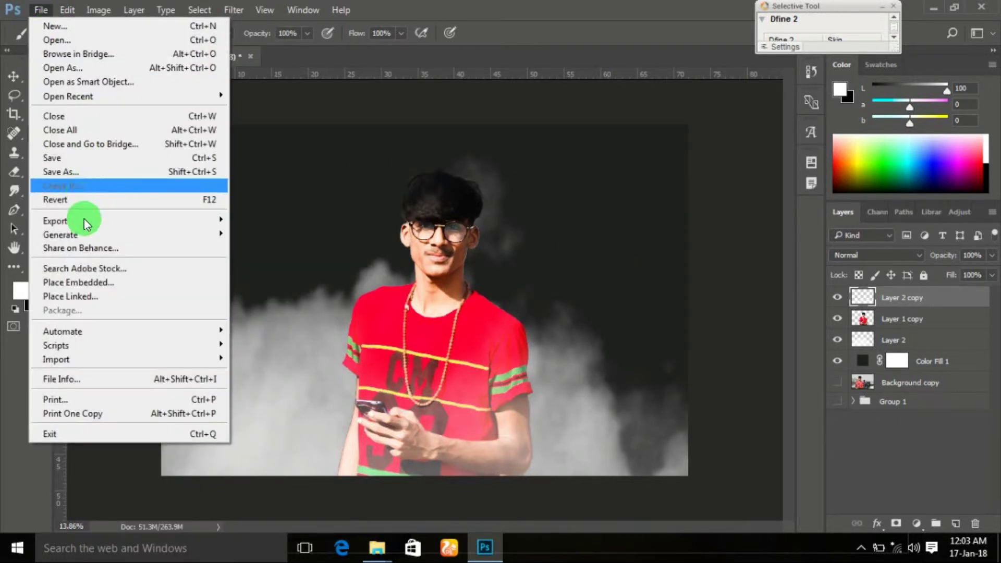
{"action": "left_click", "coordinate": [83, 291]}
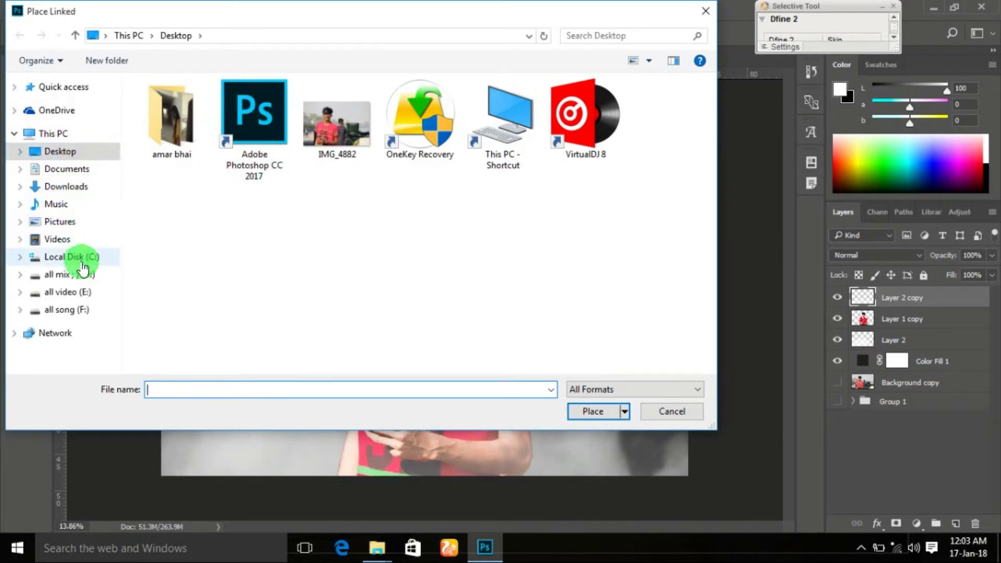
{"action": "left_click", "coordinate": [84, 279]}
{"action": "left_click", "coordinate": [333, 119]}
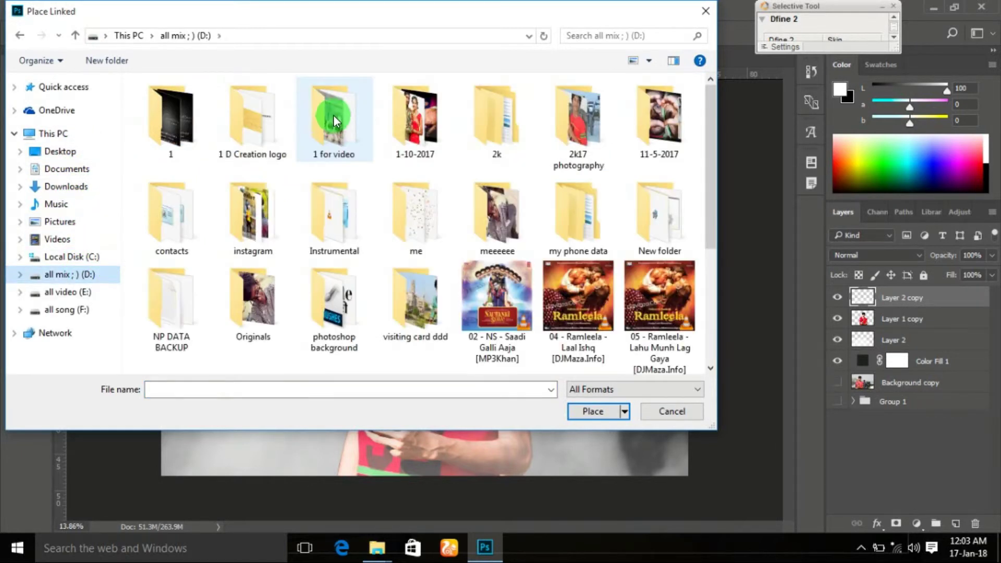
{"action": "left_click", "coordinate": [323, 120]}
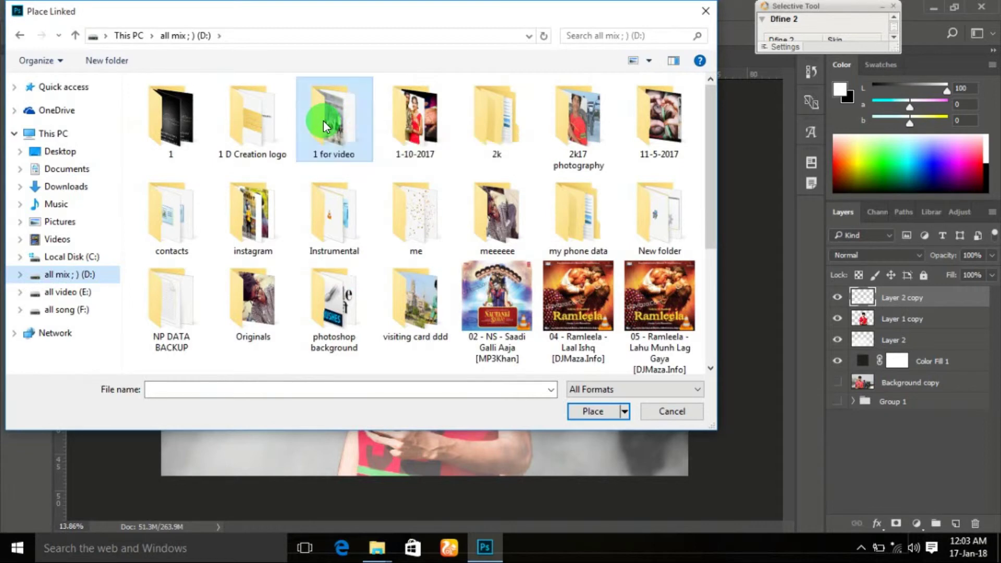
{"action": "double_click", "coordinate": [276, 123]}
{"action": "double_click", "coordinate": [348, 117]}
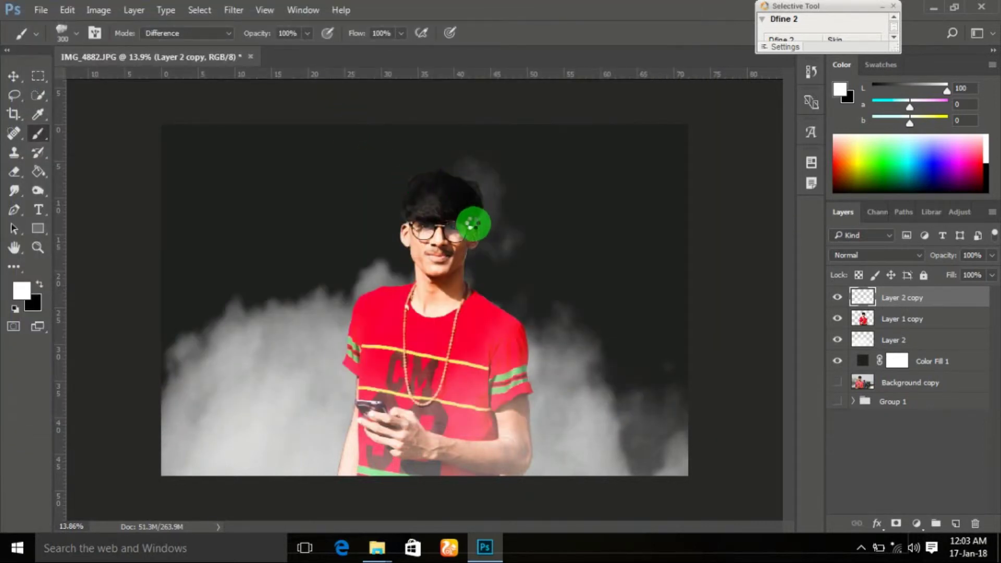
- Enlarge the placed logo to about double size, centre it, and commit
{"action": "left_click_drag", "start_coordinate": [453, 267], "coordinate": [457, 131]}
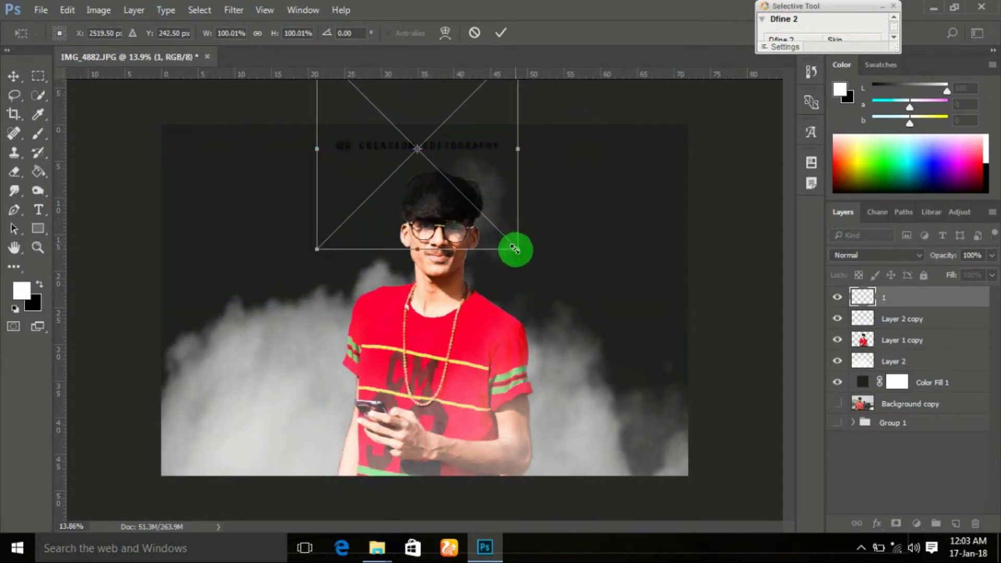
{"action": "left_click_drag", "start_coordinate": [518, 249], "coordinate": [623, 354]}
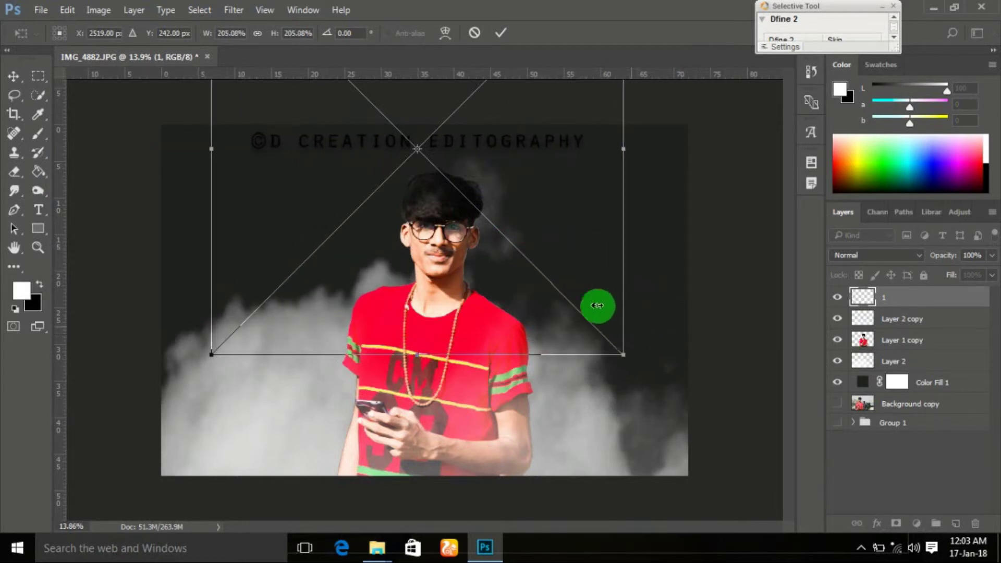
{"action": "left_click_drag", "start_coordinate": [472, 250], "coordinate": [481, 244]}
{"action": "left_click", "coordinate": [499, 33]}
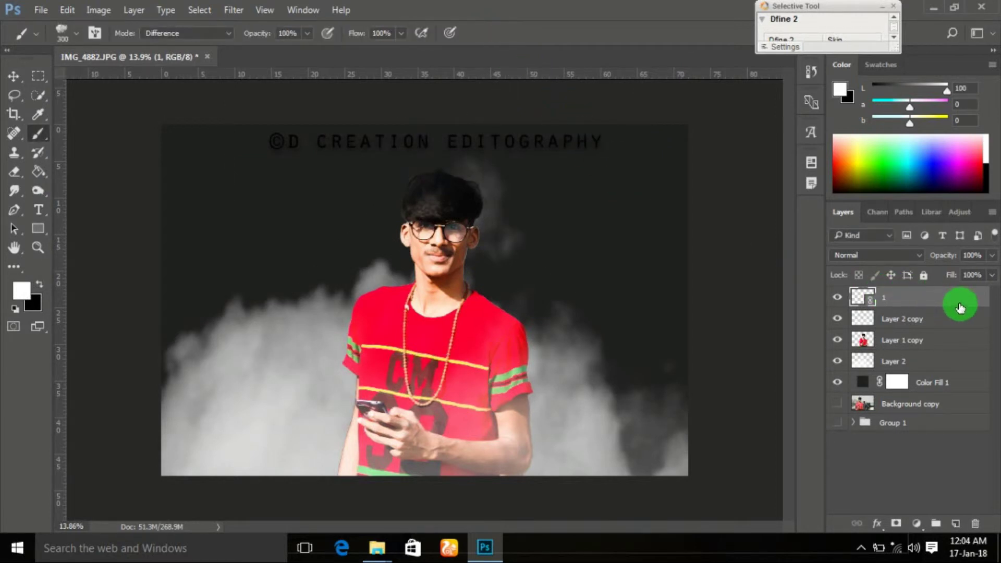
- Move the watermark down to the photo's bottom edge and commit the transform
{"action": "left_click", "coordinate": [519, 153]}
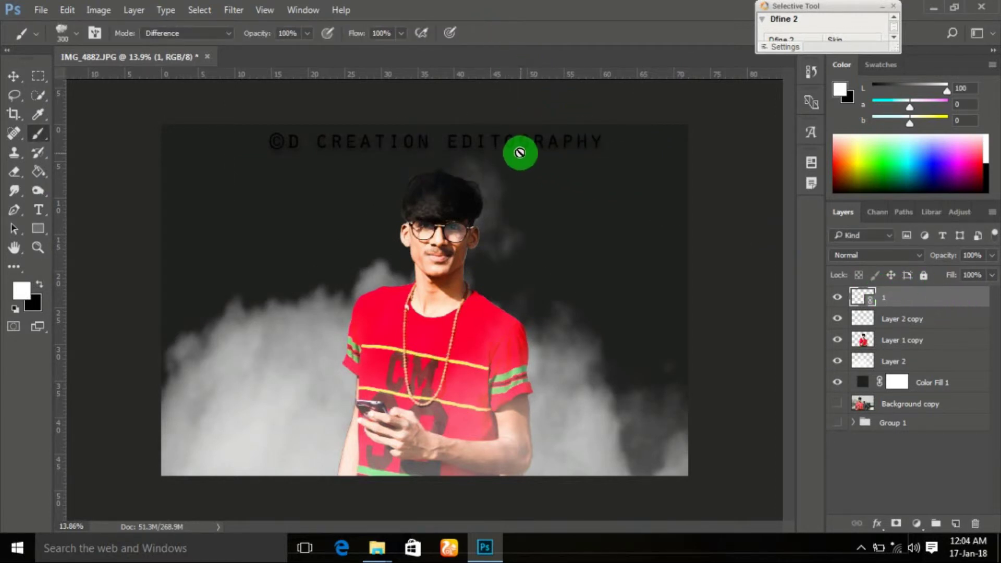
{"action": "key", "text": "ctrl+t"}
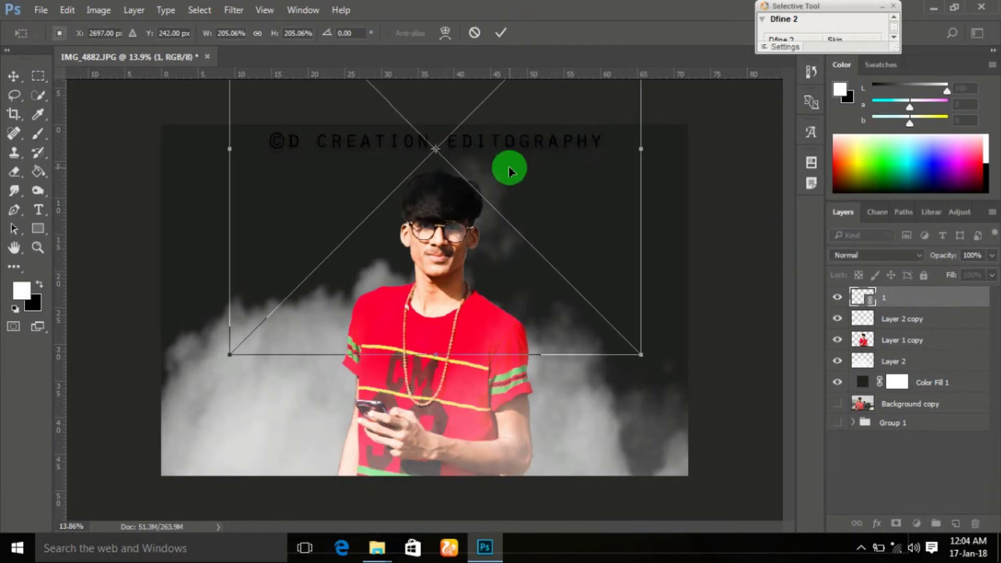
{"action": "left_click_drag", "start_coordinate": [520, 153], "coordinate": [504, 489]}
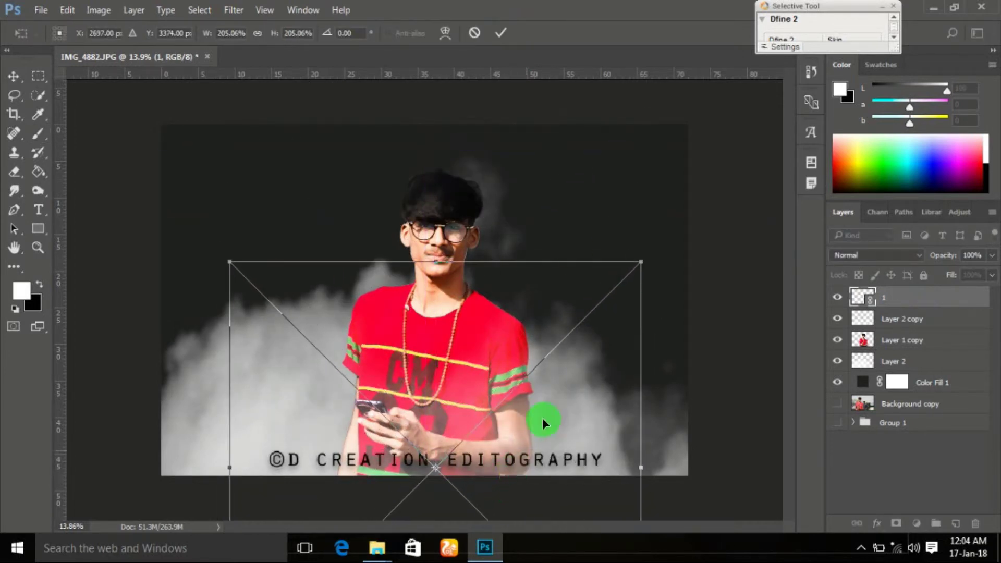
{"action": "left_click", "coordinate": [499, 32]}
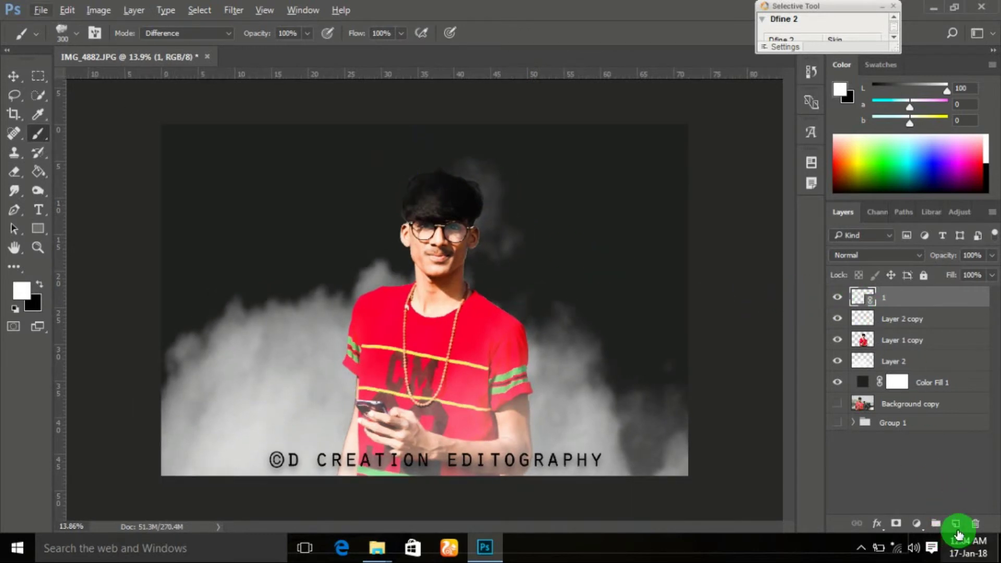
- Type the white title 'STAY CLASSY AND SMART' near the top of the image
{"action": "left_click", "coordinate": [38, 210]}
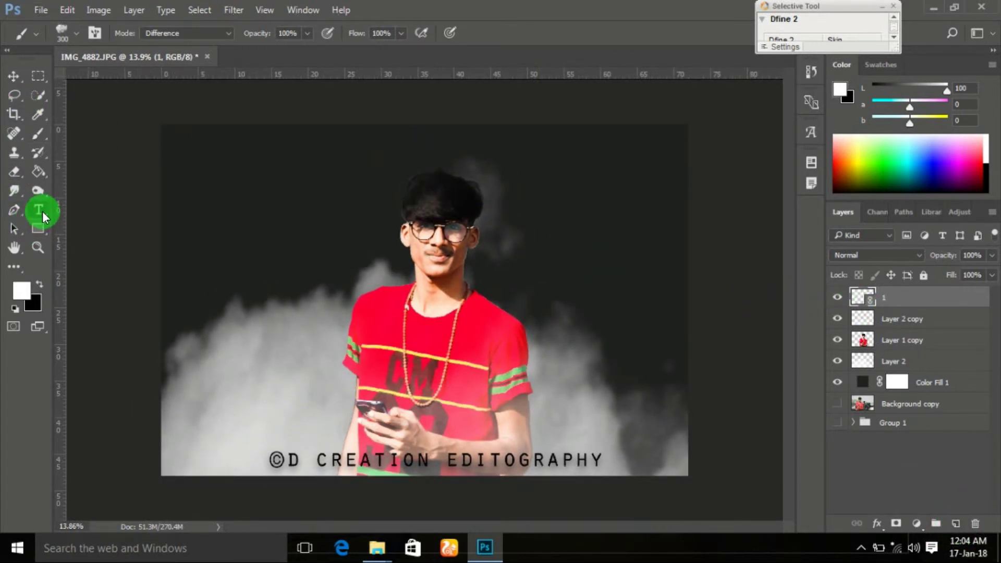
{"action": "left_click", "coordinate": [252, 151]}
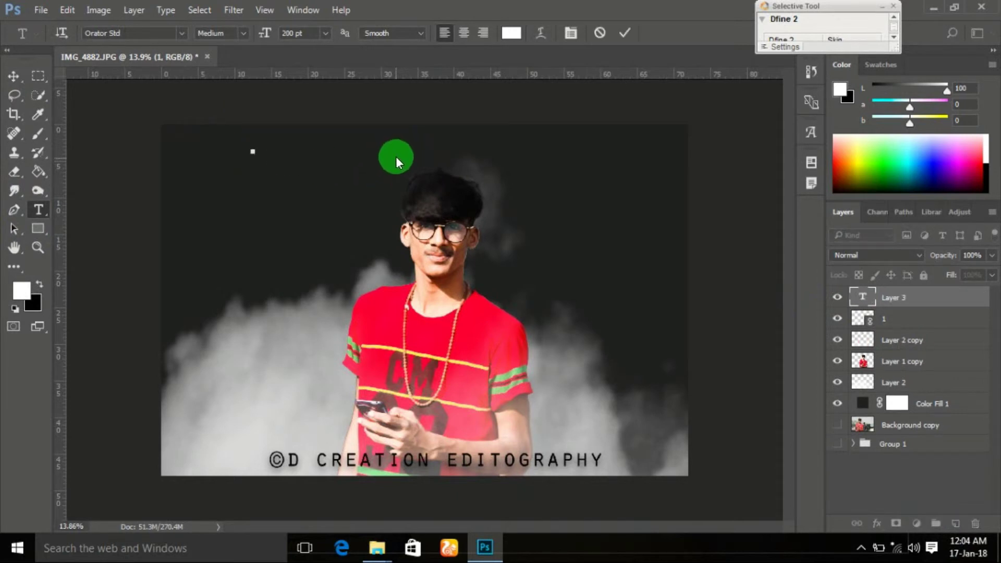
{"action": "type", "text": "STA"}
{"action": "type", "text": "Y C"}
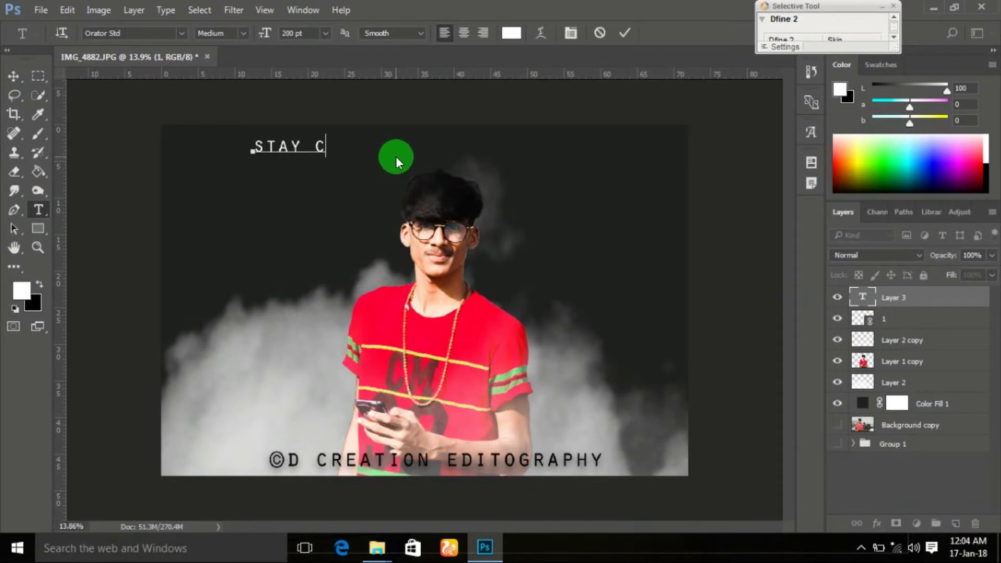
{"action": "type", "text": "LA"}
{"action": "type", "text": "S"}
{"action": "type", "text": "SY A"}
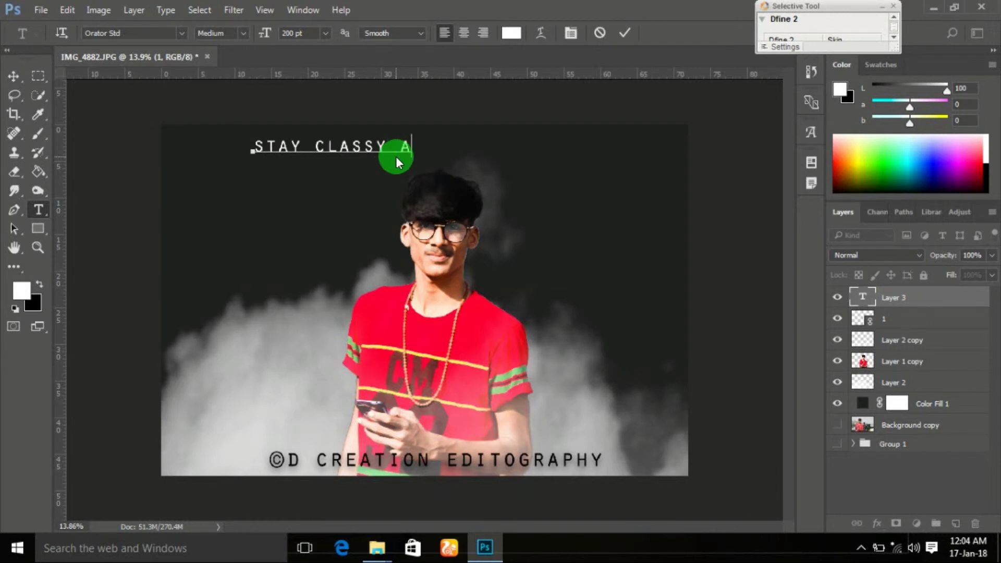
{"action": "type", "text": "ND"}
{"action": "type", "text": " SM"}
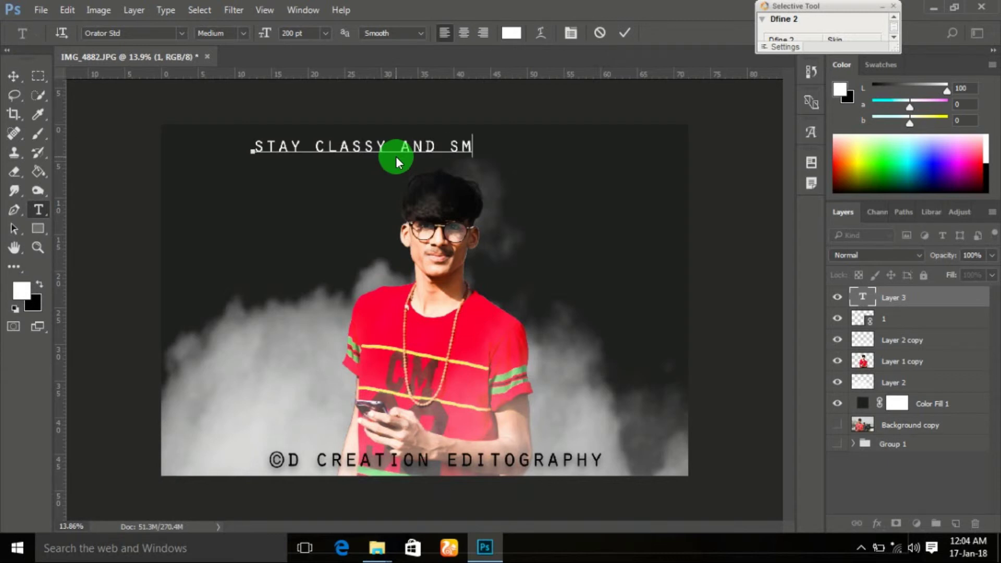
{"action": "type", "text": "ART"}
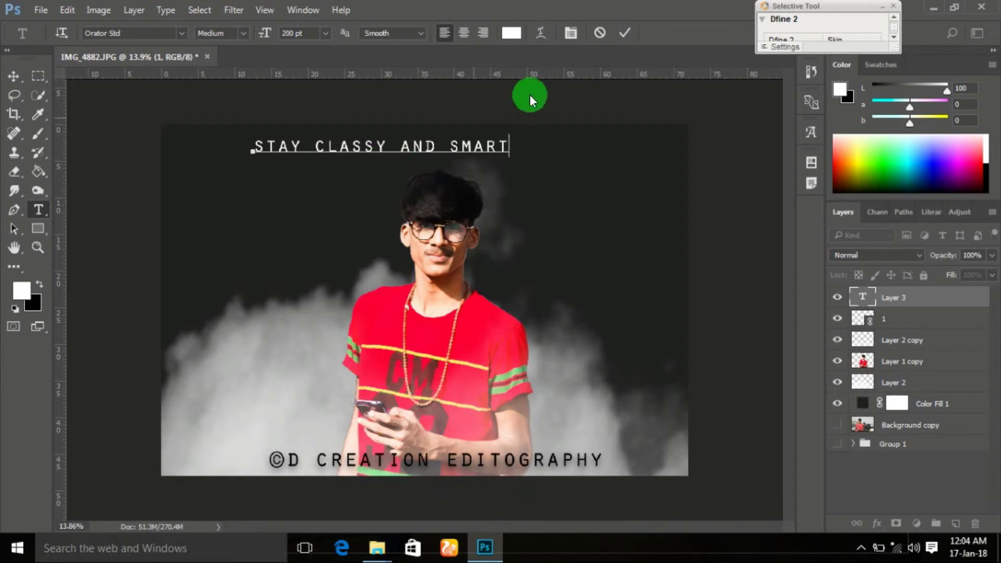
{"action": "left_click", "coordinate": [625, 32]}
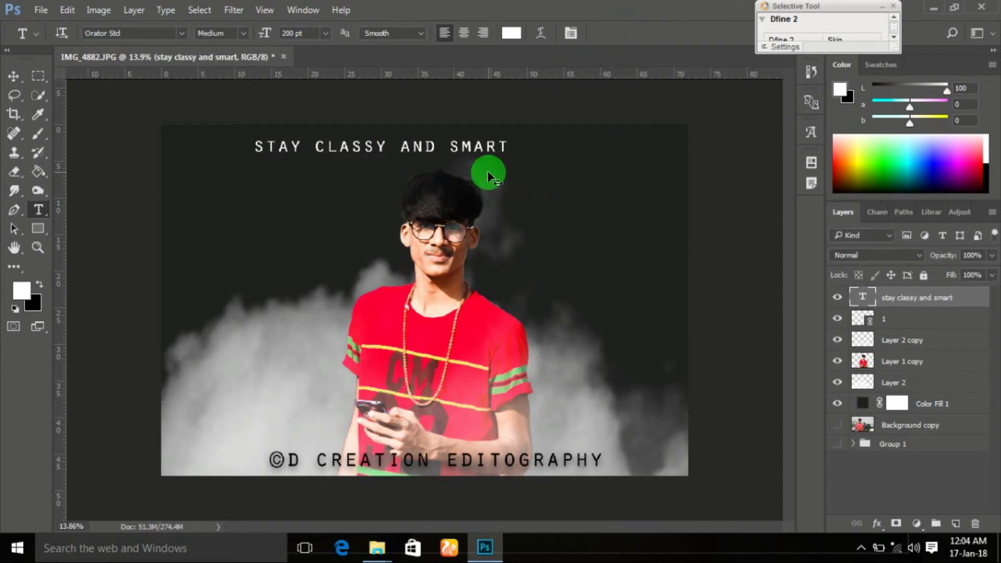
- Nudge the title sideways until it sits centred above the man's head
{"action": "key", "text": "shift+Right"}
{"action": "key", "text": "shift+Right"}
{"action": "key", "text": "shift+Right"}
{"action": "key", "text": "shift+Right"}
{"action": "key", "text": "shift+Right"}
{"action": "key", "text": "shift+Right"}
{"action": "key", "text": "shift+Right"}
{"action": "key", "text": "shift+Right"}
{"action": "key", "text": "shift+Right"}
{"action": "key", "text": "shift+Right"}
{"action": "key", "text": "shift+Right"}
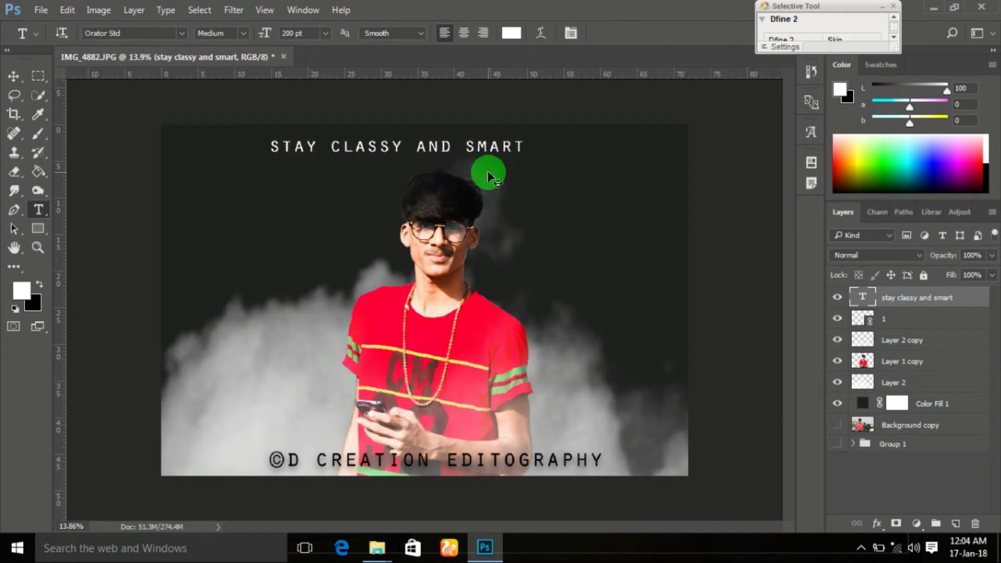
{"action": "key", "text": "shift+Right"}
{"action": "key", "text": "shift+Right"}
{"action": "key", "text": "shift+Right"}
{"action": "key", "text": "shift+Right"}
{"action": "key", "text": "shift+Right"}
{"action": "key", "text": "shift+Right"}
{"action": "key", "text": "shift+Right"}
{"action": "key", "text": "shift+Right"}
{"action": "key", "text": "shift+Right"}
{"action": "key", "text": "shift+Right"}
{"action": "key", "text": "shift+Right"}
{"action": "key", "text": "shift+Right"}
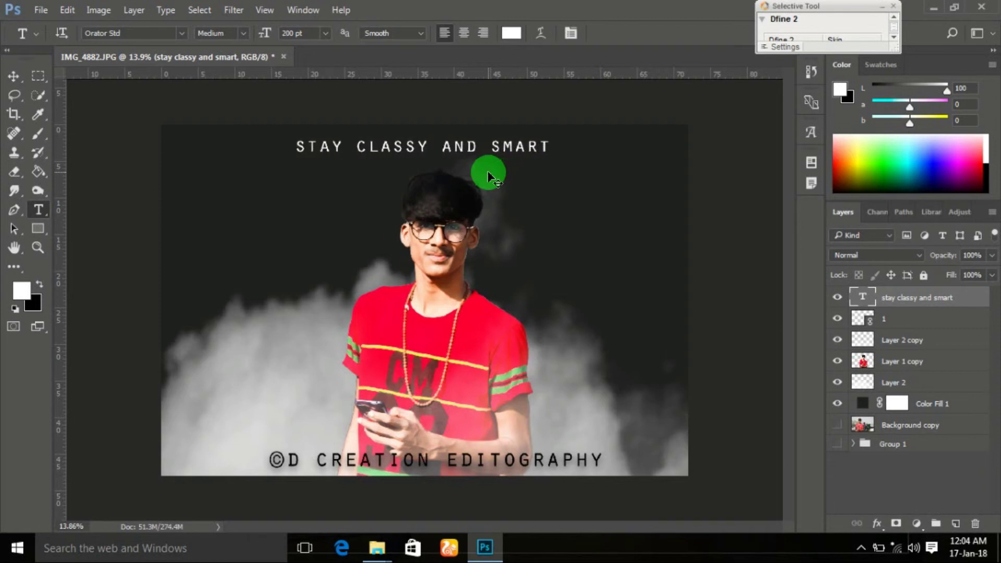
{"action": "key", "text": "shift+Right"}
{"action": "key", "text": "shift+Right"}
{"action": "key", "text": "shift+Right"}
{"action": "key", "text": "shift+Right"}
{"action": "key", "text": "shift+Right"}
{"action": "key", "text": "shift+Right"}
{"action": "key", "text": "shift+Right"}
{"action": "key", "text": "shift+Right"}
{"action": "key", "text": "shift+Right"}
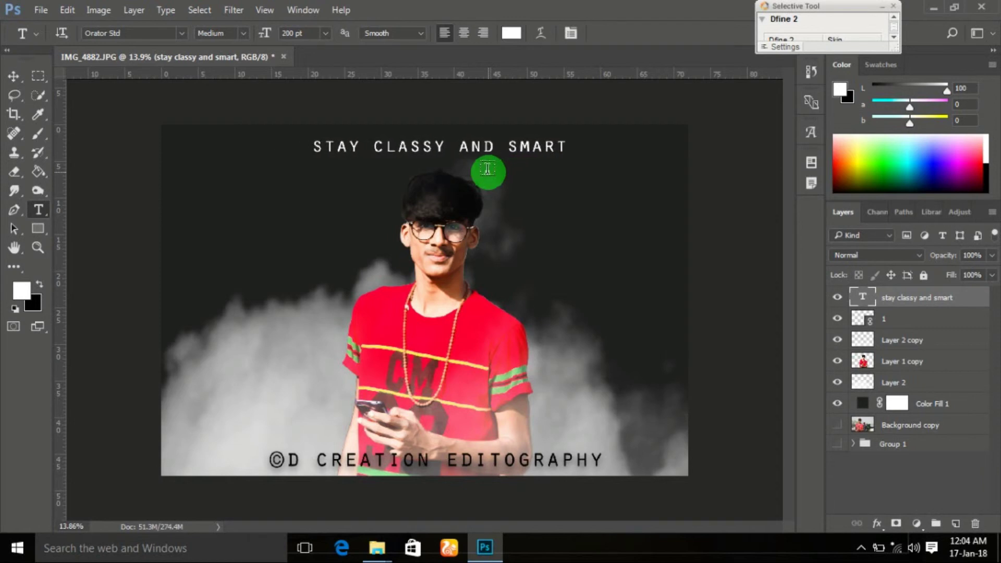
{"action": "key", "text": "shift+Left"}
{"action": "key", "text": "shift+Left"}
{"action": "key", "text": "shift+Left"}
{"action": "key", "text": "shift+Left"}
{"action": "key", "text": "shift+Left"}
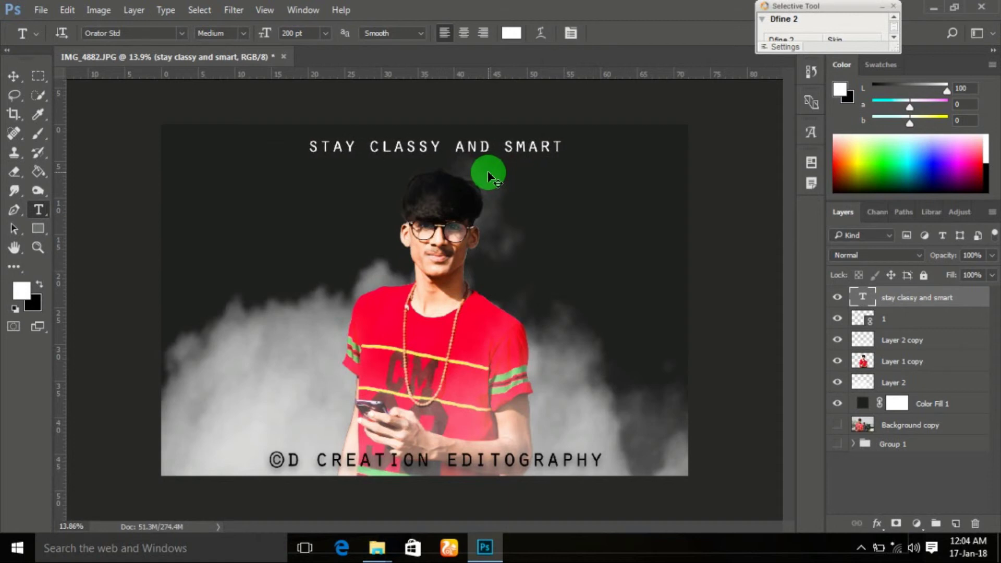
{"action": "key", "text": "shift+Left"}
{"action": "key", "text": "shift+Left"}
{"action": "key", "text": "ctrl+t"}
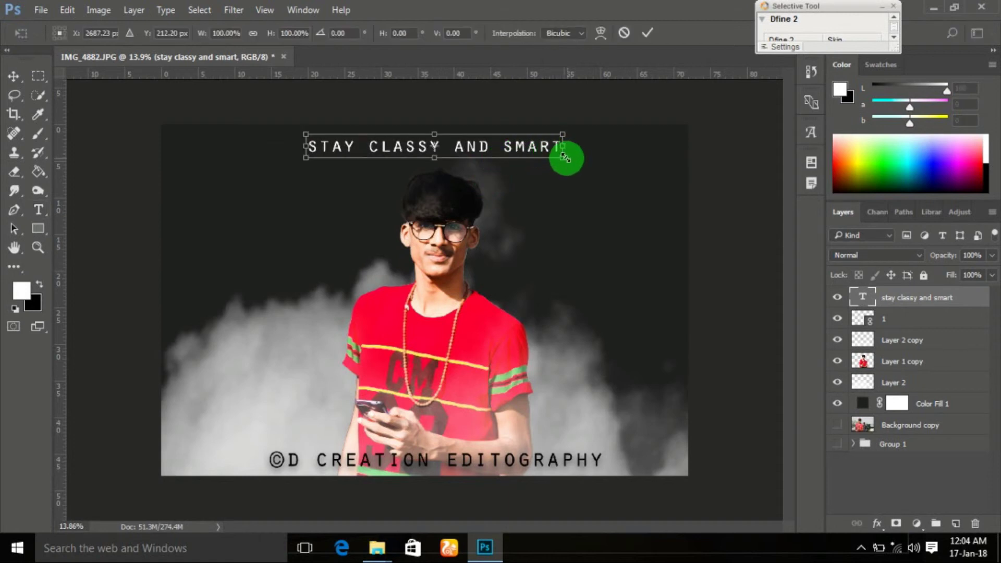
- Scale the title to about 127% (254.6 pt) and recentre it across the top
{"action": "left_click_drag", "start_coordinate": [563, 157], "coordinate": [632, 163]}
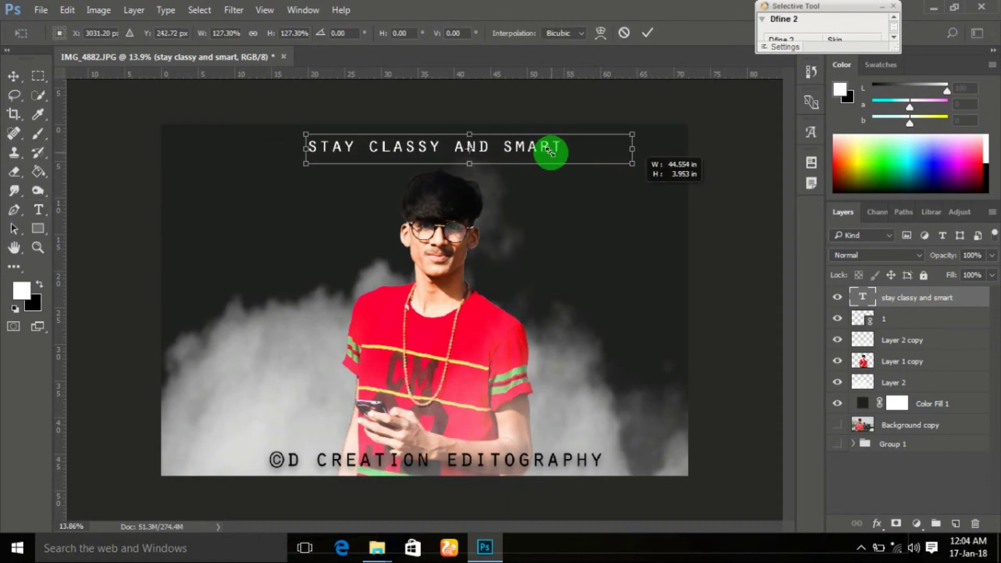
{"action": "mouse_move", "coordinate": [546, 151]}
{"action": "left_mouse_down"}
{"action": "mouse_move", "coordinate": [519, 151]}
{"action": "mouse_move", "coordinate": [539, 135]}
{"action": "mouse_move", "coordinate": [537, 152]}
{"action": "left_mouse_up"}
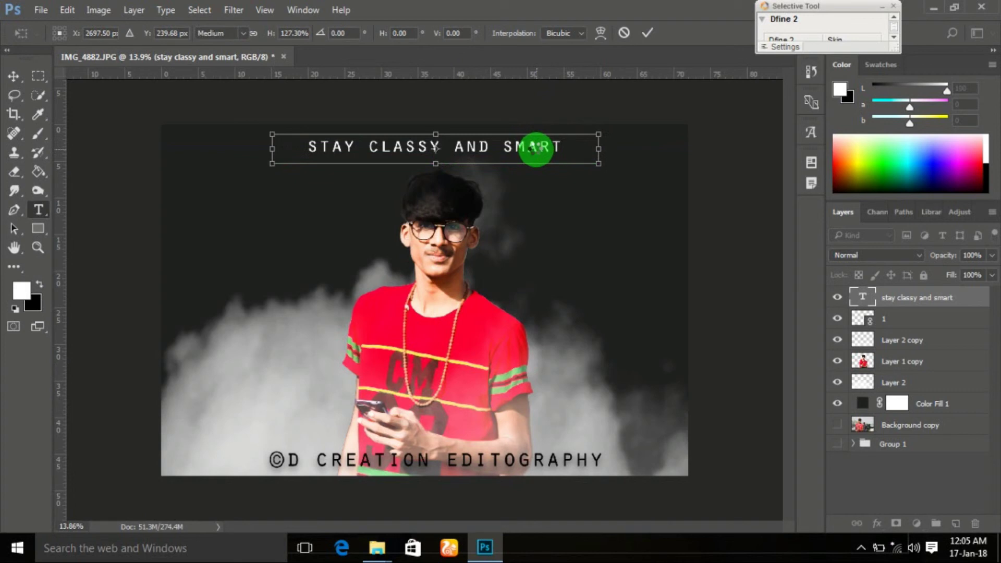
{"action": "key", "text": "Return"}
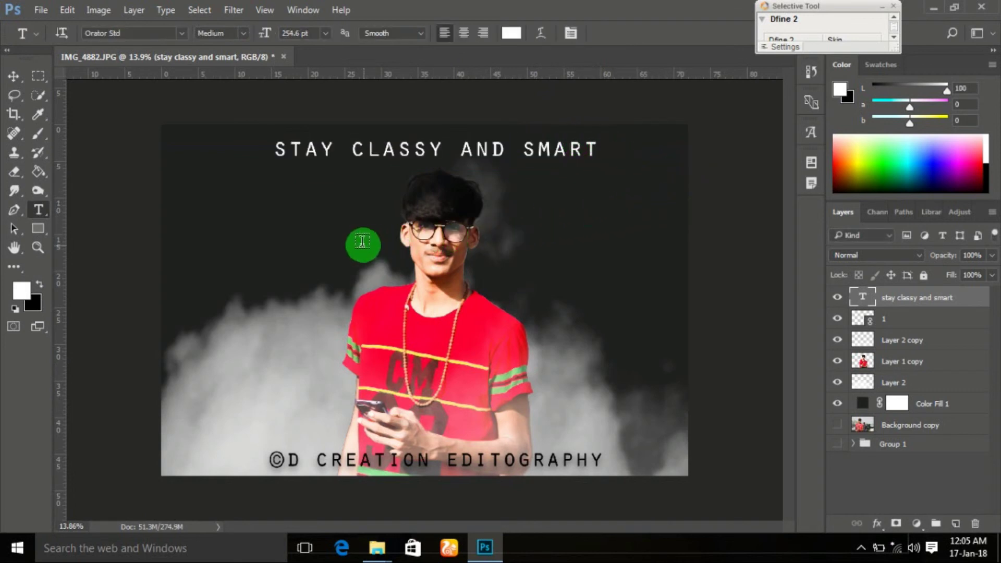
{"action": "key", "text": "ctrl+minus"}
{"action": "key", "text": "ctrl+plus"}
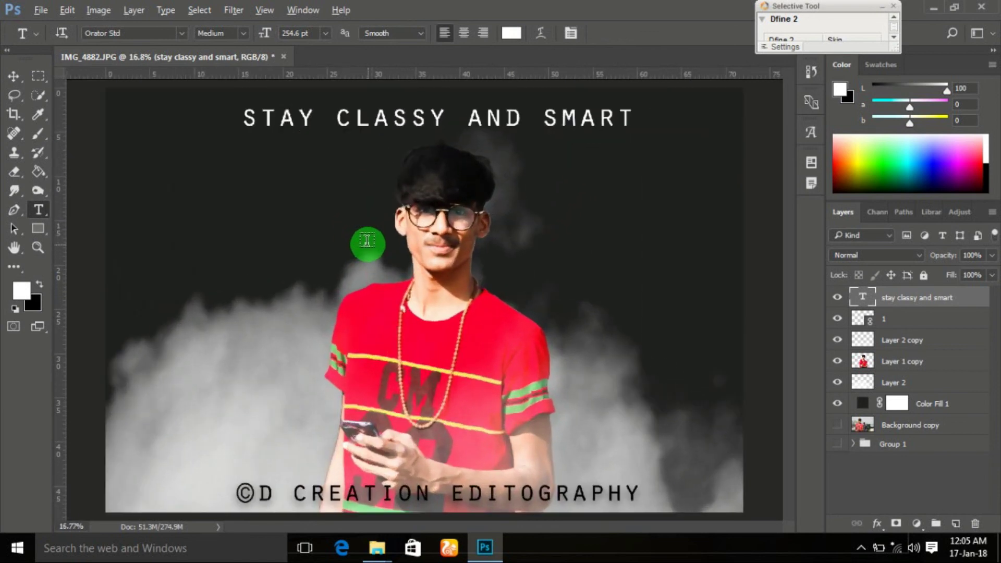
{"action": "key", "text": "ctrl+plus"}
{"action": "scroll", "coordinate": [367, 240], "scroll_direction": "down", "scroll_amount": 5}
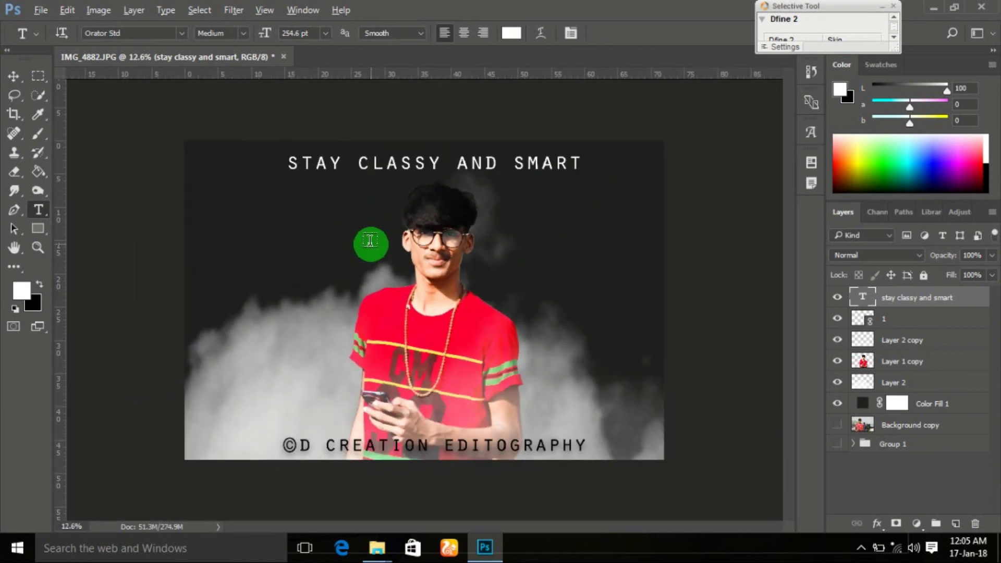
- Save the design as a layered Photoshop (*.PSD) file in the 2k folder
{"action": "left_click", "coordinate": [39, 10]}
{"action": "left_click", "coordinate": [104, 171]}
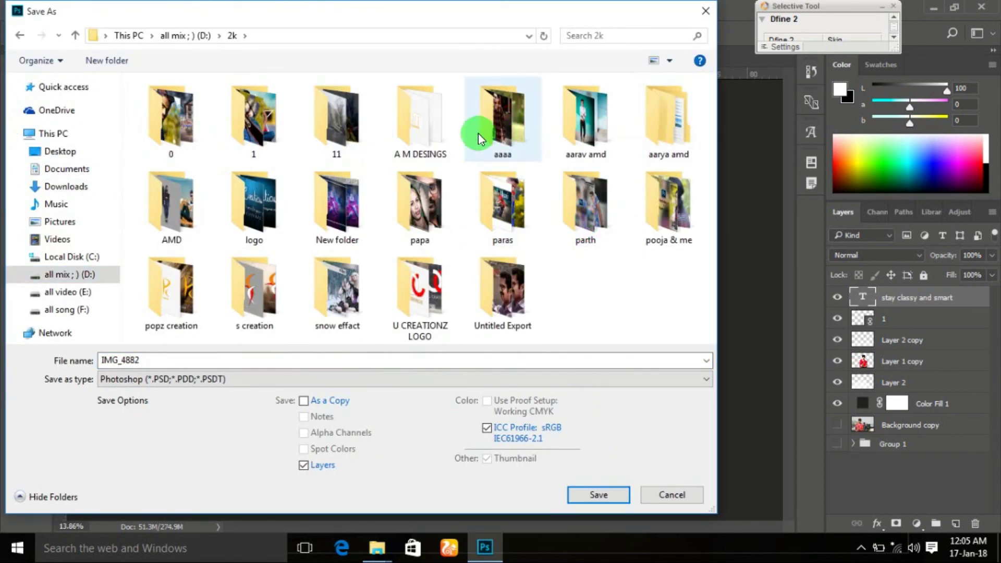
{"action": "double_click", "coordinate": [340, 112]}
{"action": "left_click", "coordinate": [267, 379]}
{"action": "left_click", "coordinate": [267, 233]}
{"action": "type", "text": "111"}
{"action": "key", "text": "Return"}
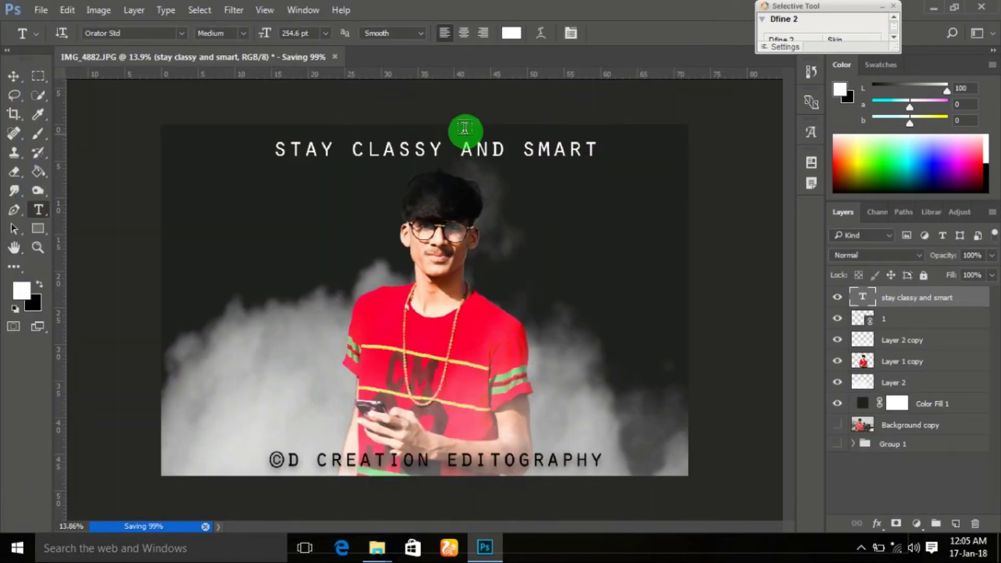